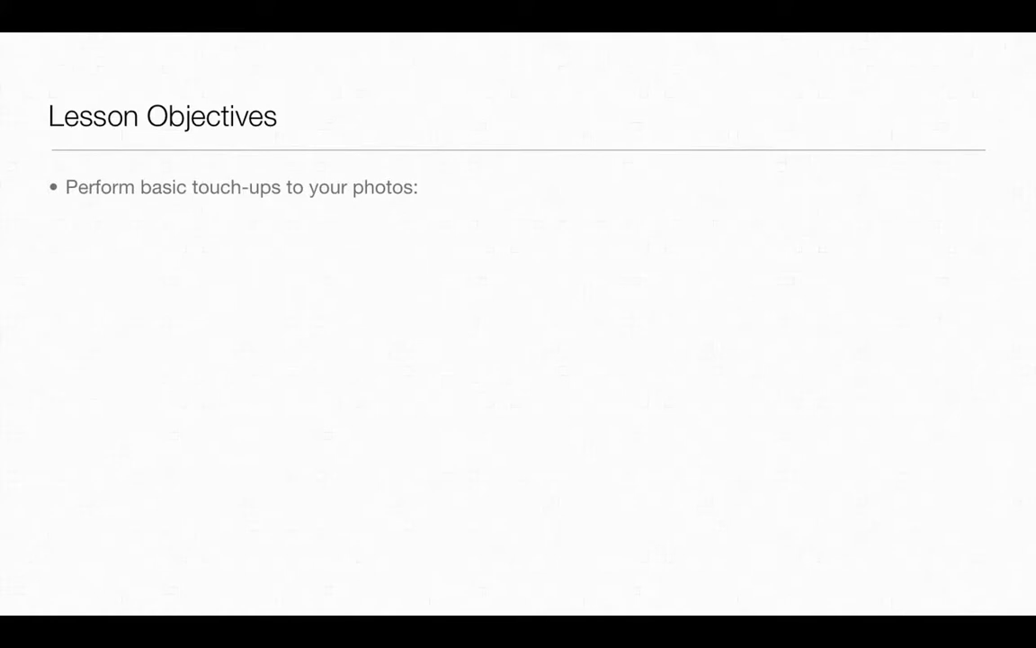
# Show the Whitening teeth and Fixing blemishes sub-bullets under the first lesson objective
pyautogui.press('Right')
pyautogui.press('Right')
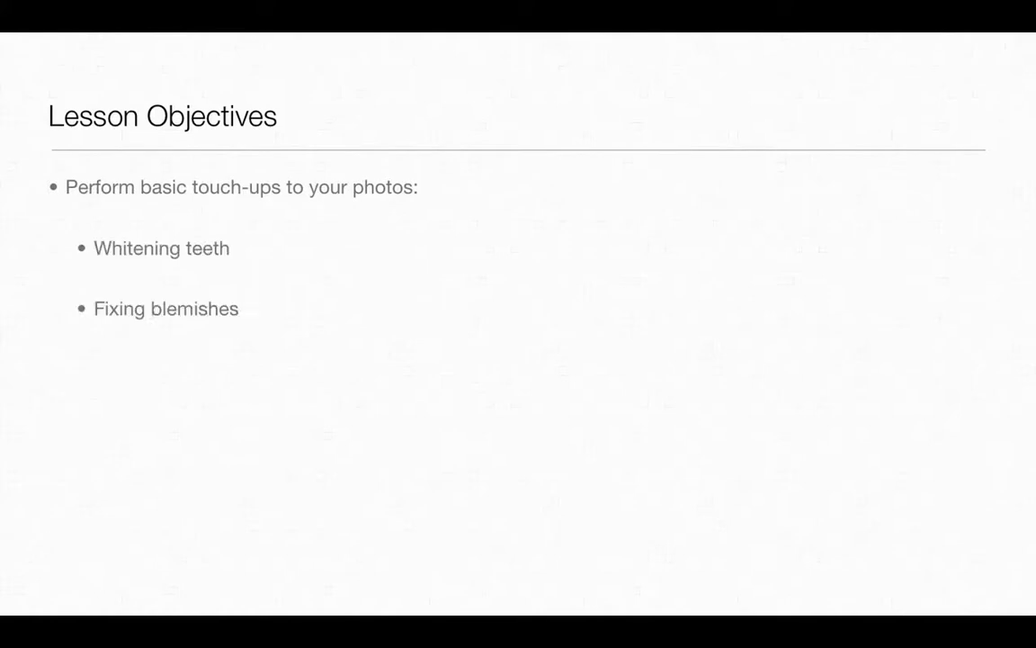
pyautogui.press('Right')
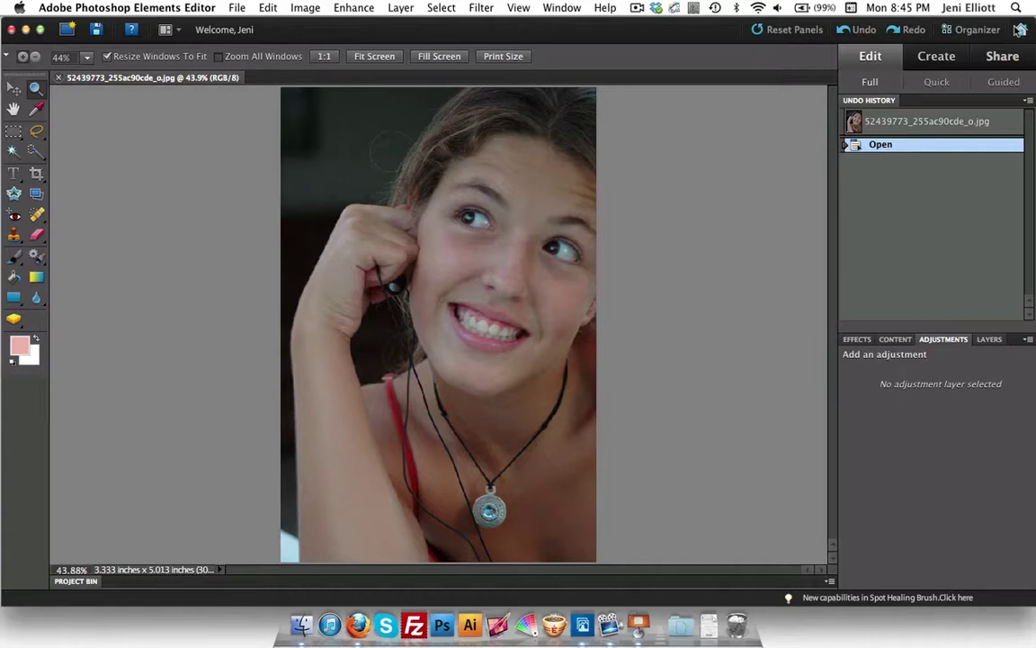
# Add a Levels adjustment layer from the Layers panel
pyautogui.click(991, 342)
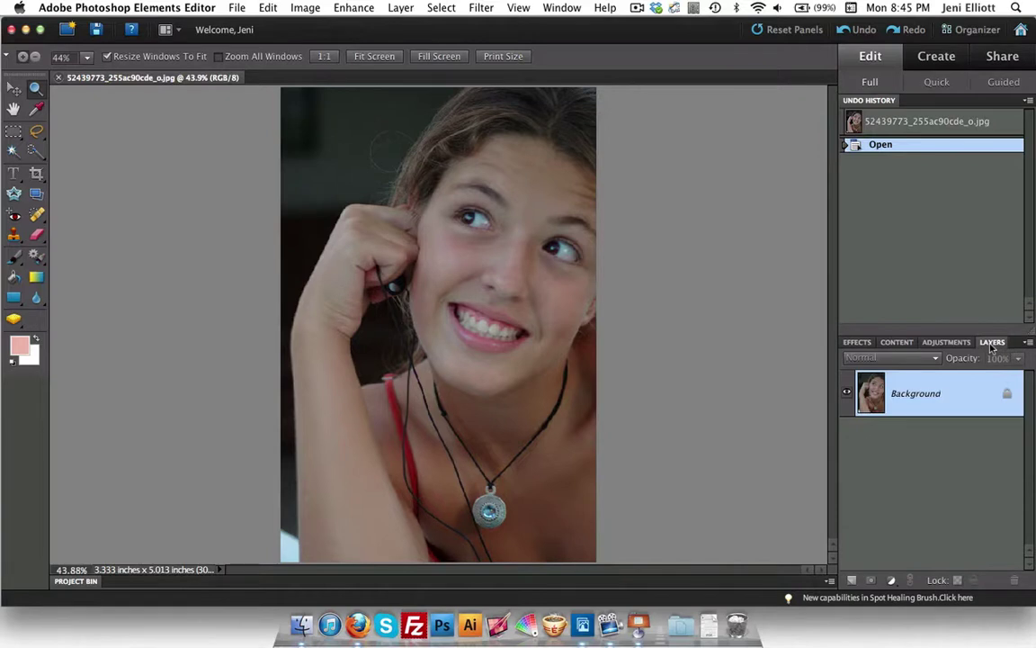
pyautogui.click(891, 580)
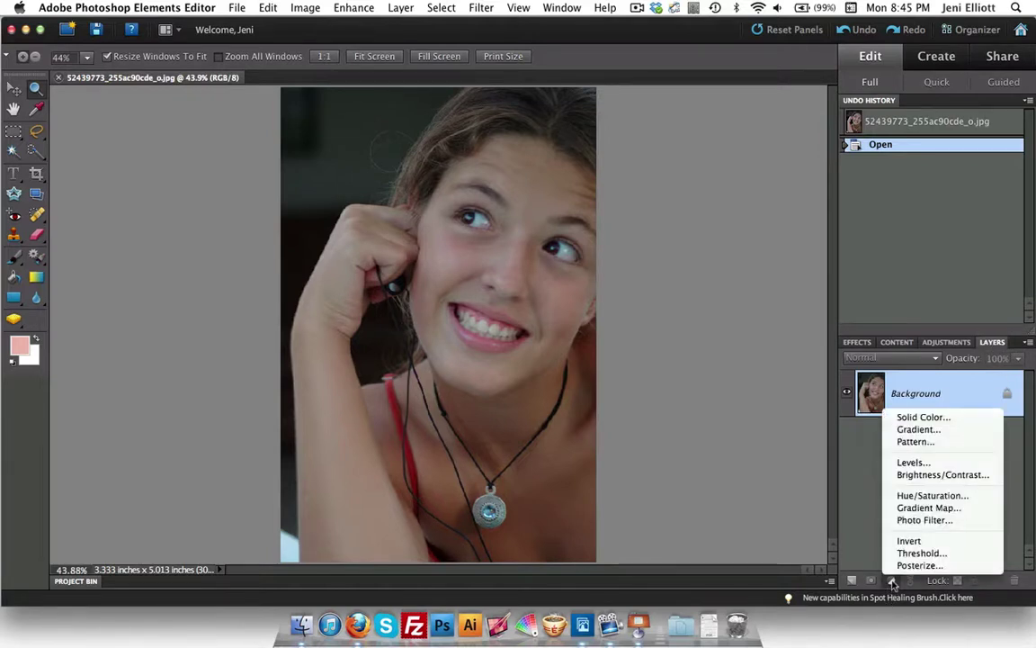
pyautogui.click(905, 463)
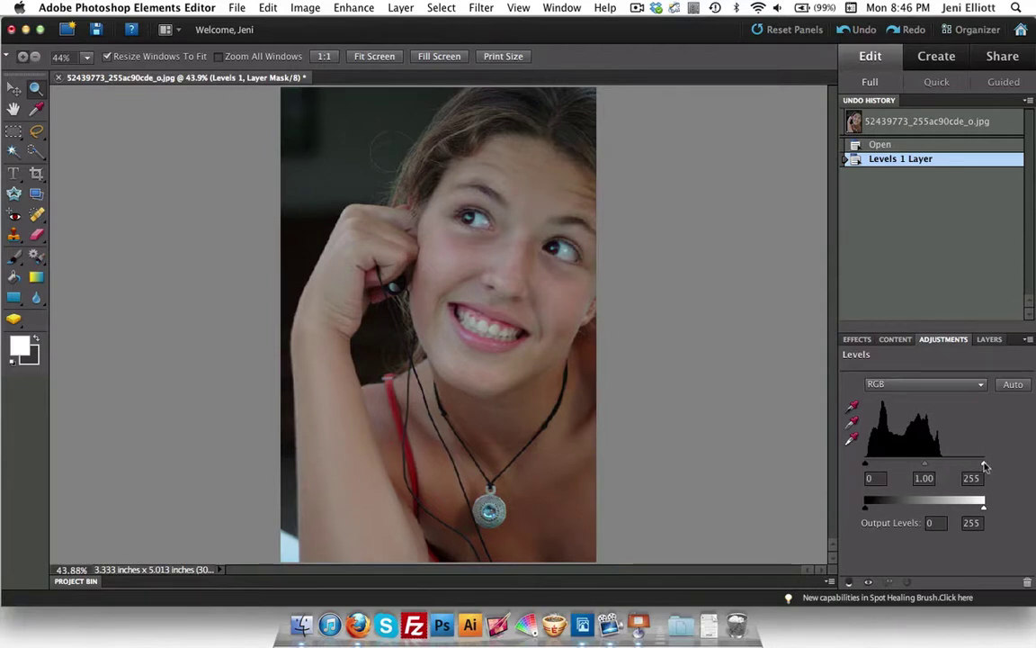
# Set the Levels input sliders to black 8, midtones 1.06 and white 165
pyautogui.moveTo(984, 465); pyautogui.dragTo(943, 465)
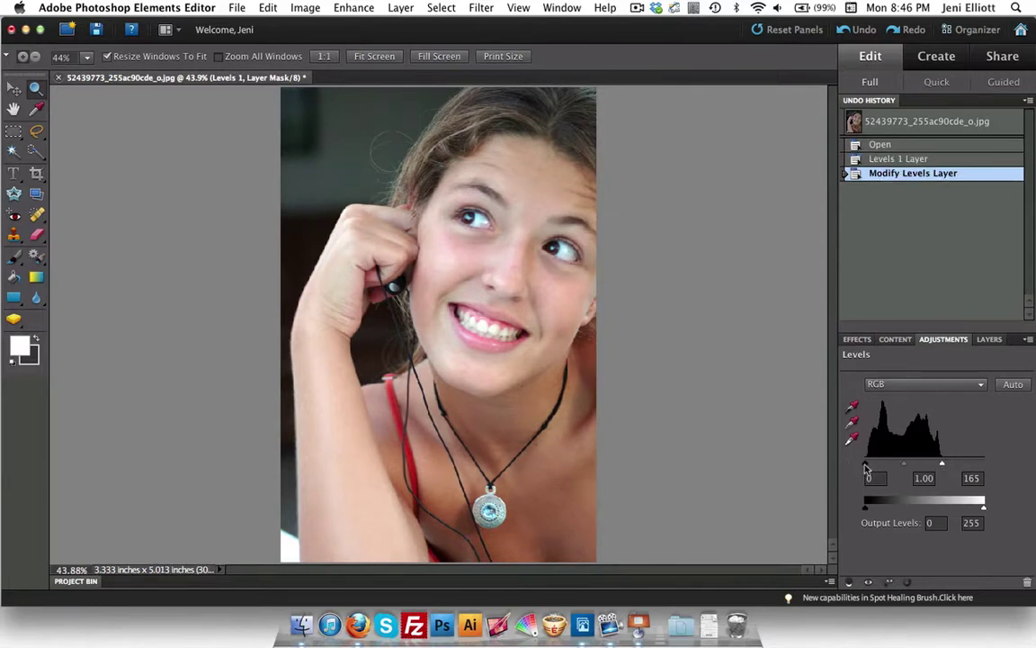
pyautogui.moveTo(865, 468); pyautogui.dragTo(869, 468)
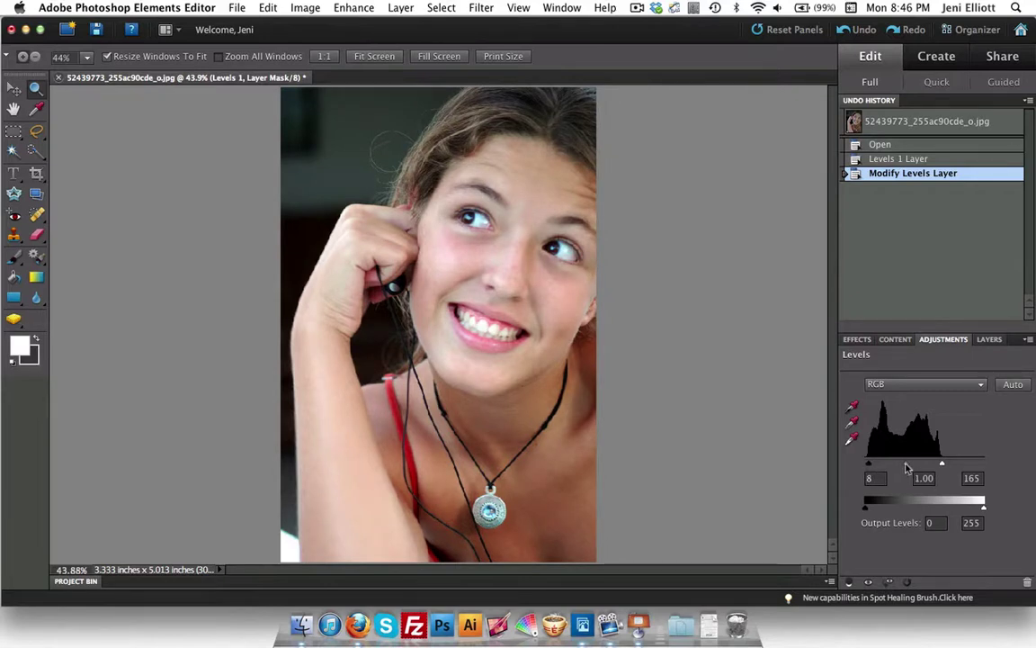
pyautogui.moveTo(907, 467); pyautogui.dragTo(904, 467)
# Rename the Levels 1 layer to 'Levels Adjustments'
pyautogui.click(988, 345)
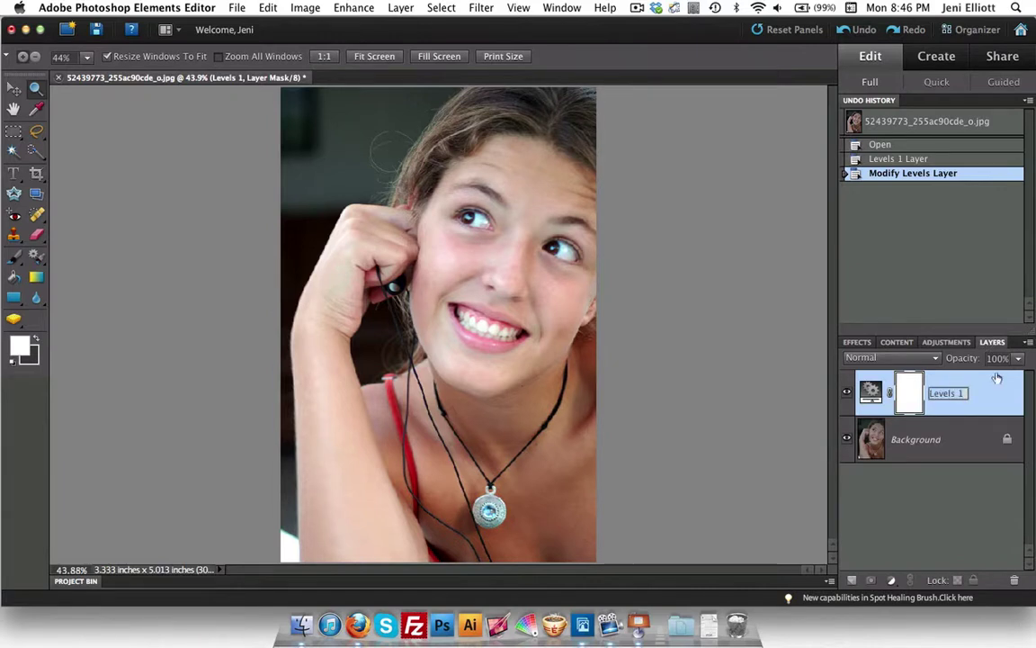
pyautogui.write('Levels Adjustments')
pyautogui.press('Return')
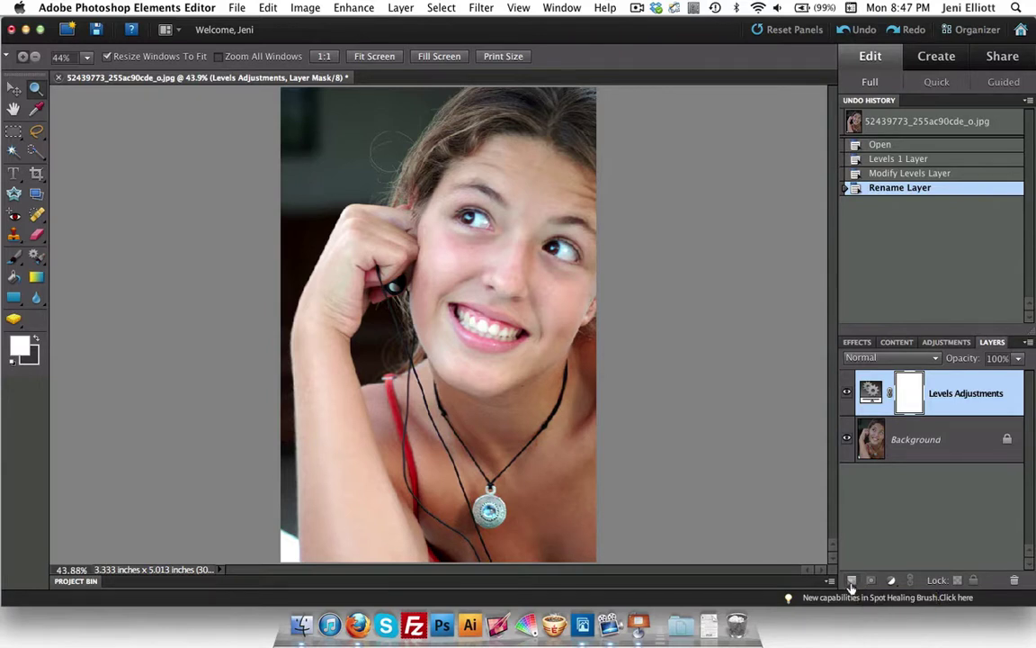
# Add a new empty layer and name it 'Under Eye Circles'
pyautogui.click(852, 581)
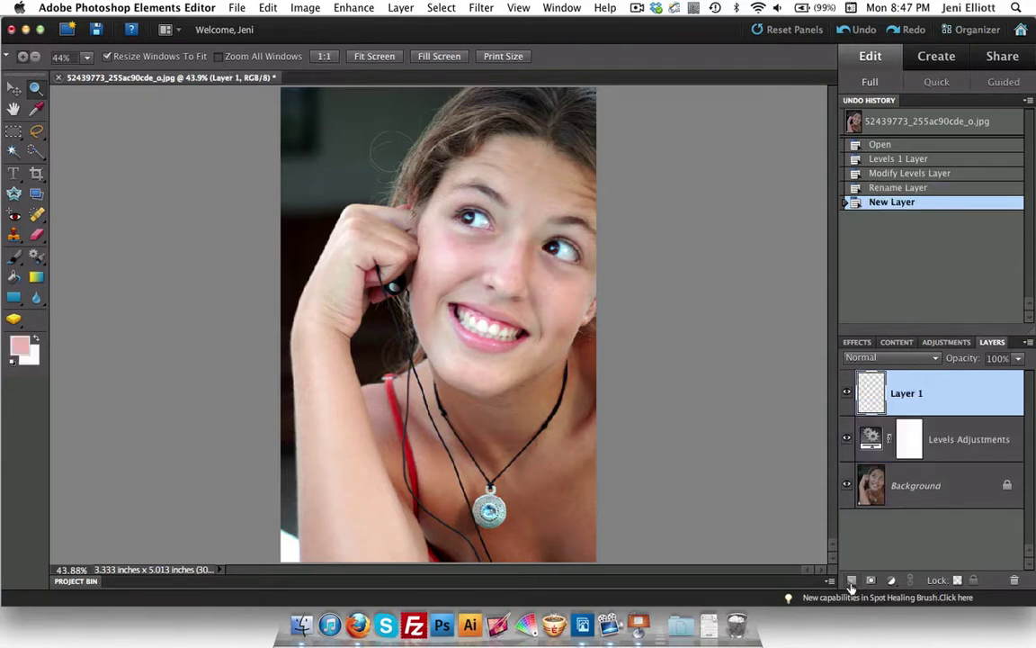
pyautogui.doubleClick(901, 394)
pyautogui.write('Under Eye Circles')
pyautogui.press('Return')
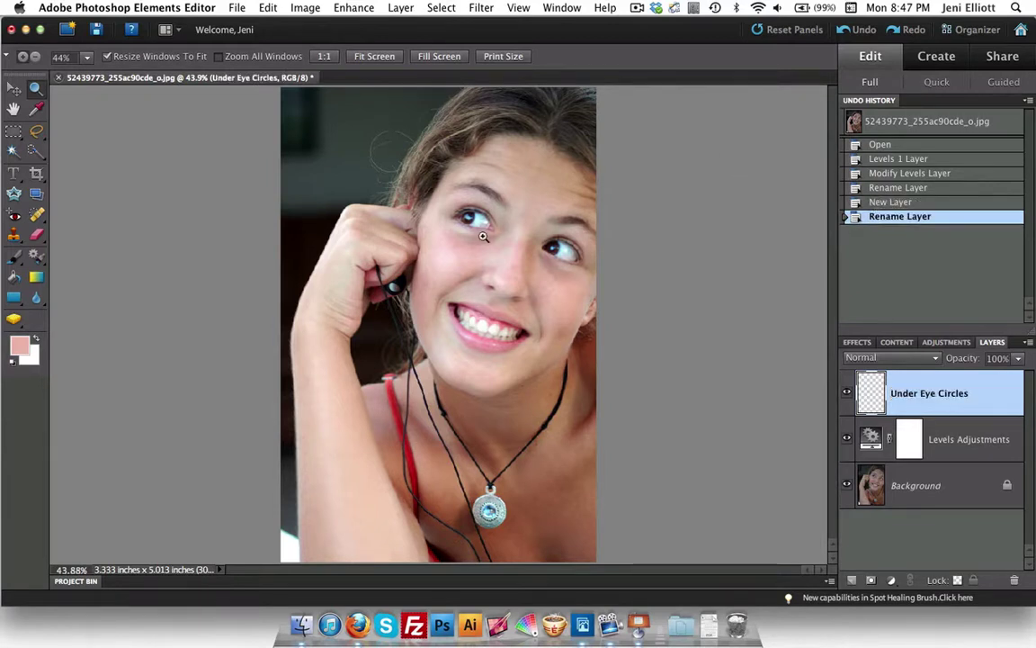
# Zoom in to 100% around her eyes
pyautogui.click(435, 213)
pyautogui.click(441, 301)
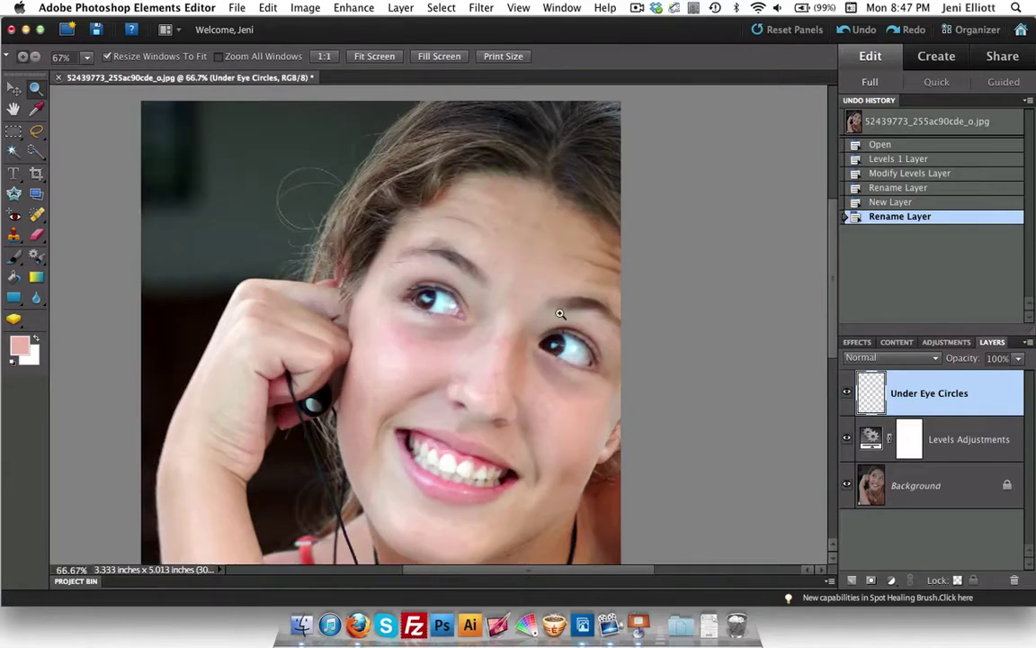
pyautogui.scroll(-2, 446, 301)
pyautogui.click(451, 300)
pyautogui.scroll(-3, 679, 299)
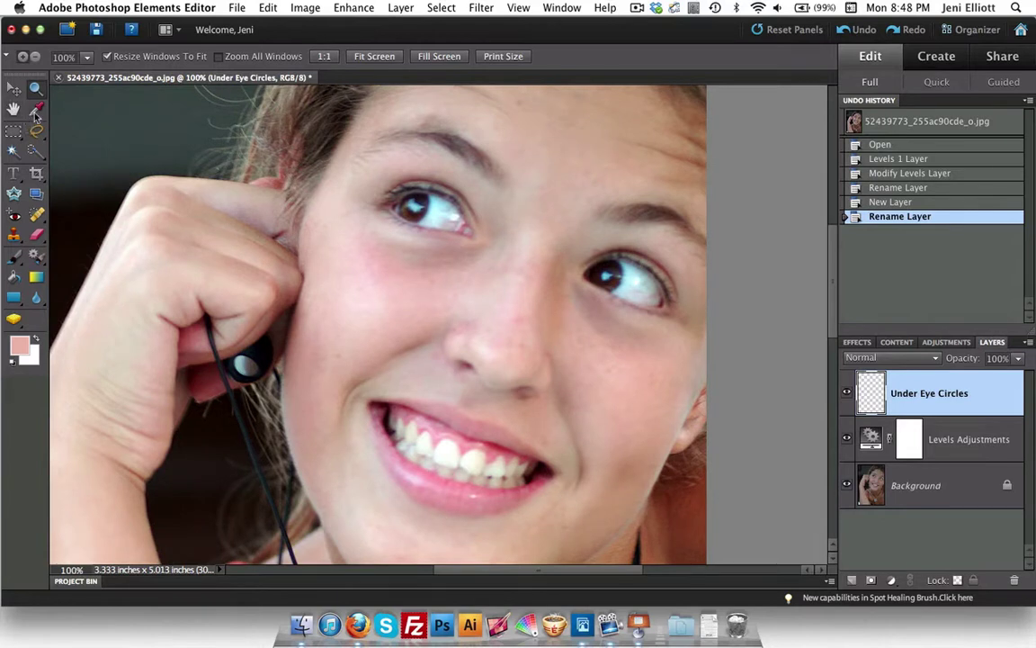
# Sample the light skin tone just below the left eye with the Eyedropper
pyautogui.click(36, 111)
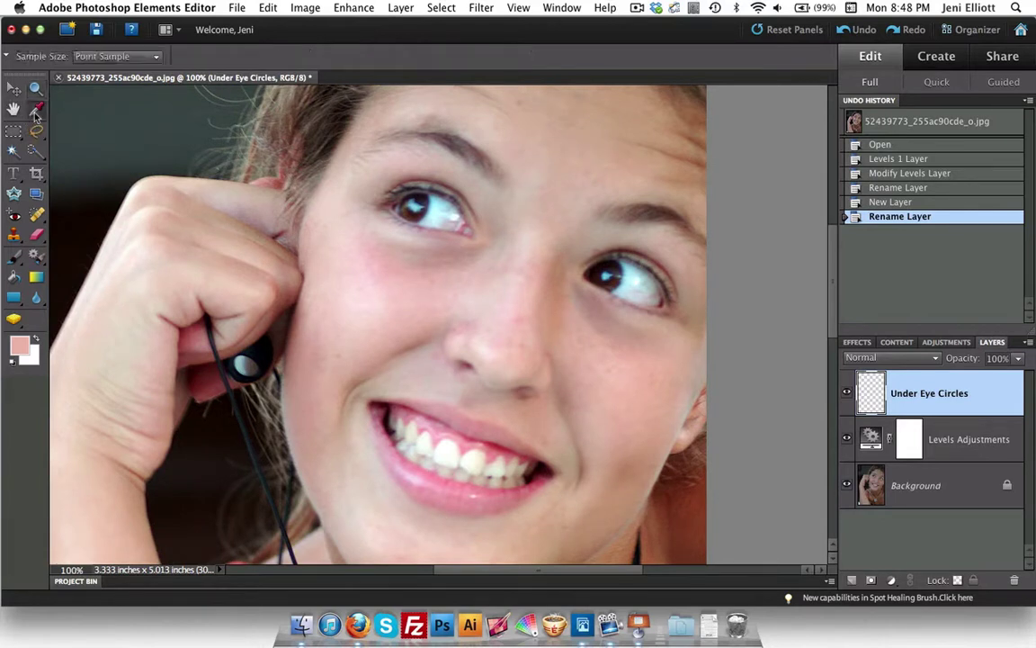
pyautogui.click(394, 225)
# Set the Brush to 61 px and 46% opacity, then paint skin tone under the left eye
pyautogui.click(14, 258)
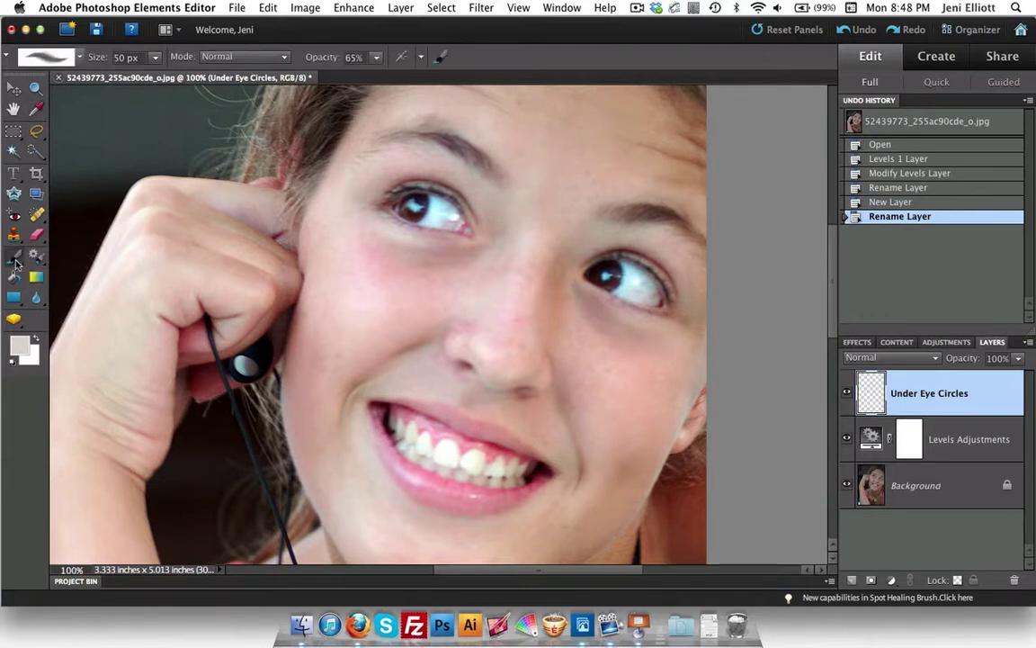
pyautogui.click(155, 58)
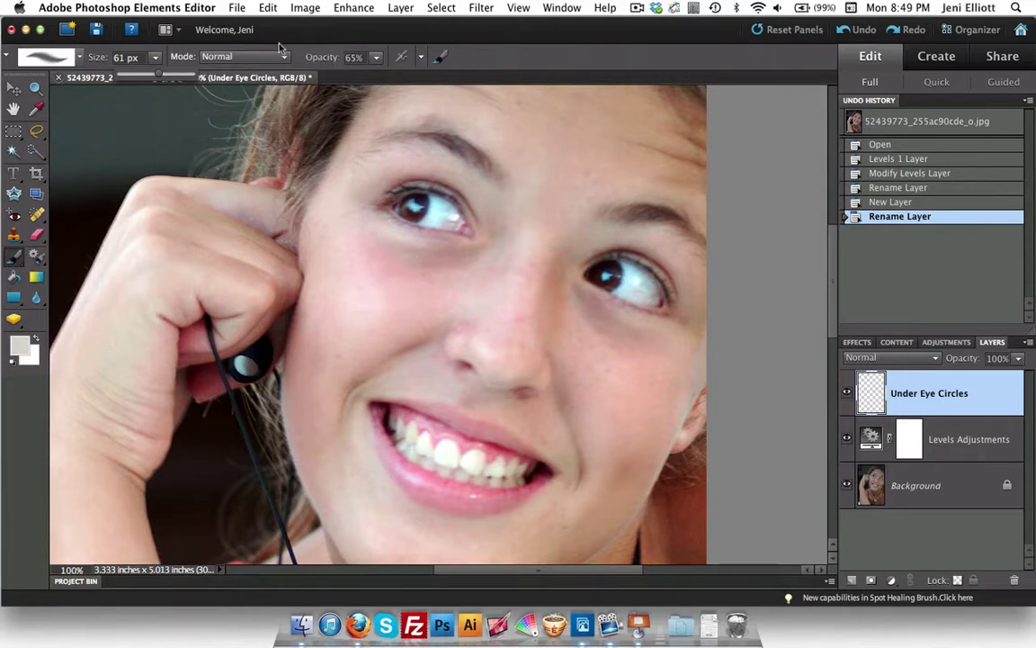
pyautogui.click(376, 56)
pyautogui.moveTo(373, 76); pyautogui.dragTo(361, 79)
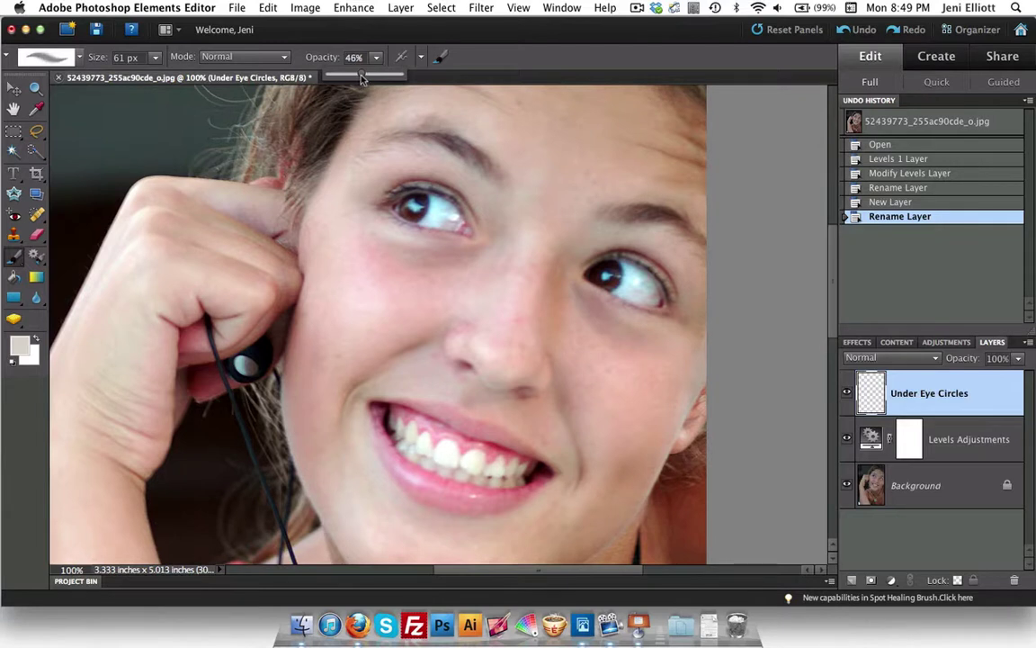
pyautogui.click(496, 47)
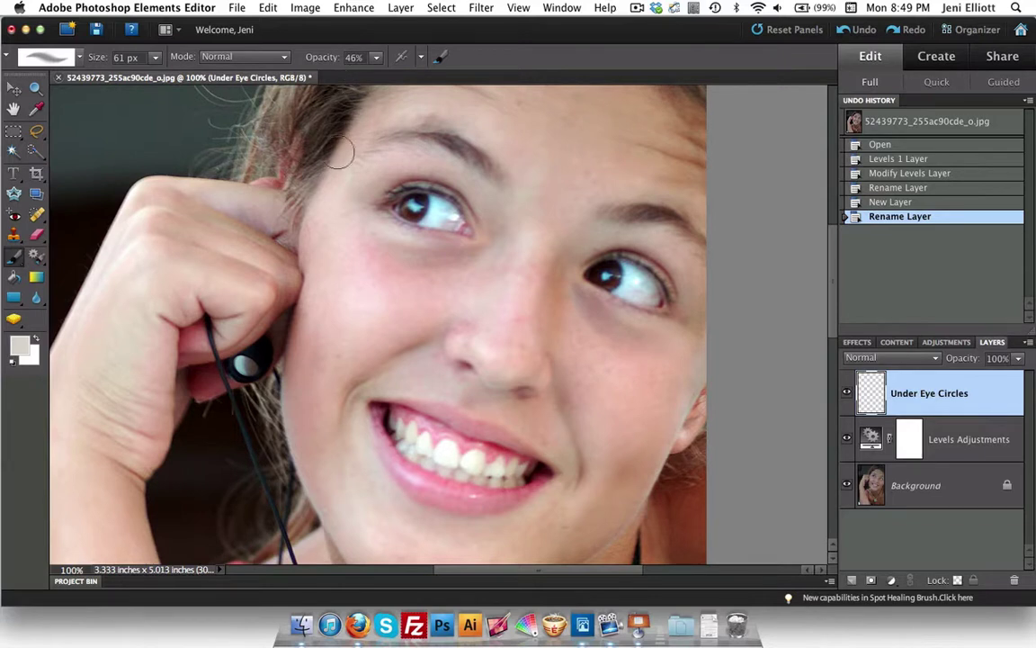
pyautogui.moveTo(375, 233)
pyautogui.mouseDown()
pyautogui.moveTo(432, 258)
pyautogui.moveTo(477, 248)
pyautogui.moveTo(463, 261)
pyautogui.moveTo(409, 257)
pyautogui.moveTo(371, 239)
pyautogui.moveTo(429, 255)
pyautogui.moveTo(491, 245)
pyautogui.moveTo(483, 213)
pyautogui.moveTo(496, 240)
pyautogui.moveTo(476, 261)
pyautogui.moveTo(442, 265)
pyautogui.moveTo(348, 232)
pyautogui.moveTo(352, 220)
pyautogui.moveTo(421, 276)
pyautogui.moveTo(364, 225)
pyautogui.mouseUp()
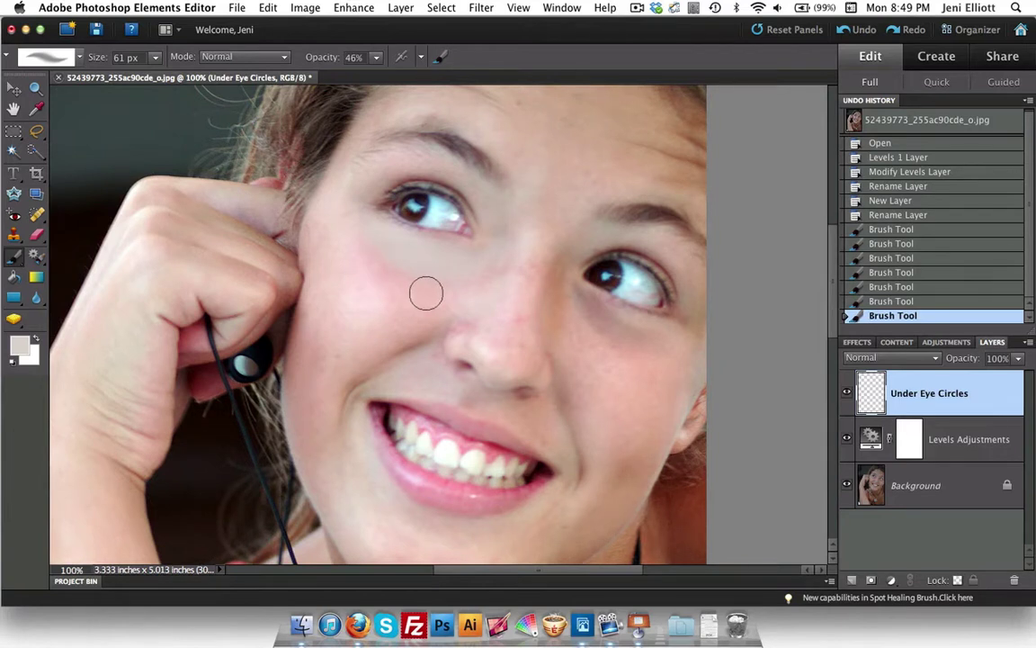
# Paint another skin-tone stroke under the left eye with the Brush
pyautogui.press('i')
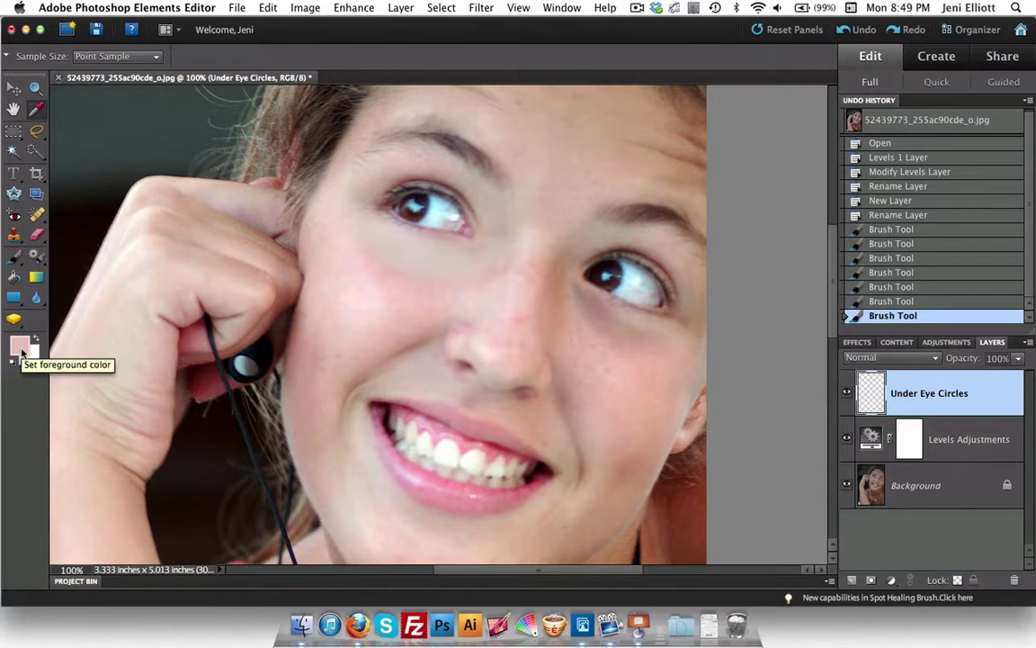
pyautogui.press('b')
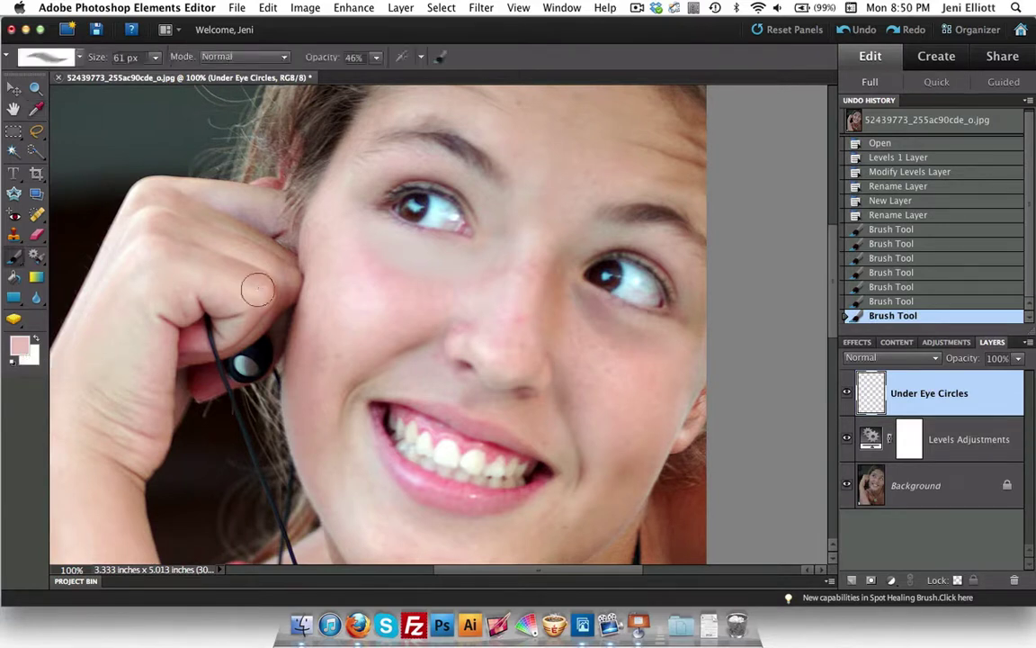
pyautogui.moveTo(360, 238)
pyautogui.mouseDown()
pyautogui.moveTo(479, 274)
pyautogui.moveTo(398, 262)
pyautogui.moveTo(349, 225)
pyautogui.moveTo(374, 285)
pyautogui.moveTo(485, 282)
pyautogui.moveTo(327, 286)
pyautogui.moveTo(376, 270)
pyautogui.mouseUp()
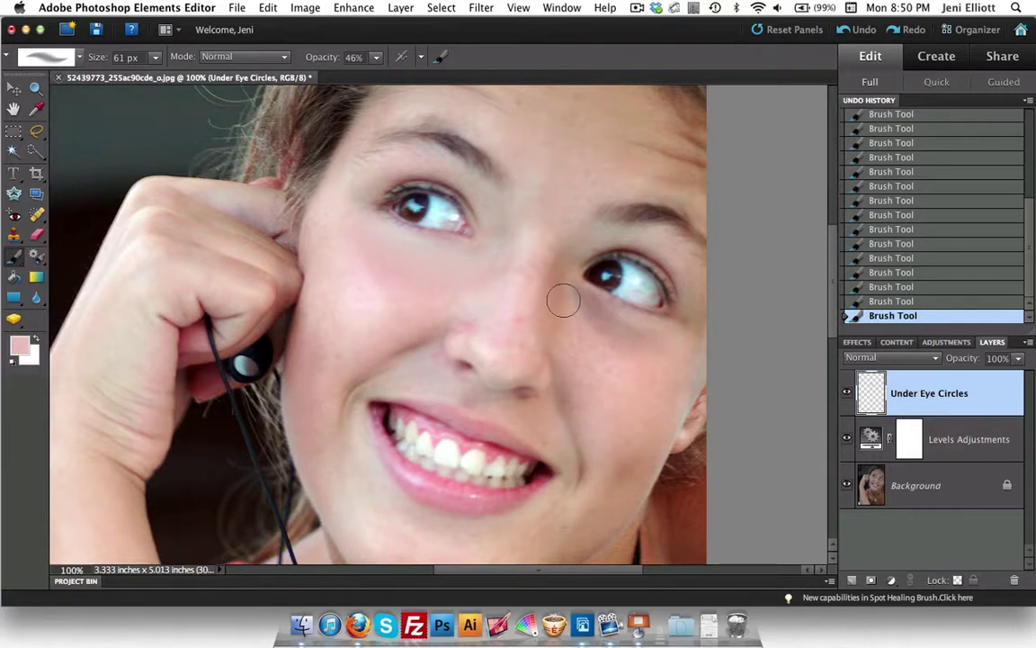
# Sample the beige skin under the right eye and reduce the brush to 44 px
pyautogui.click(36, 110)
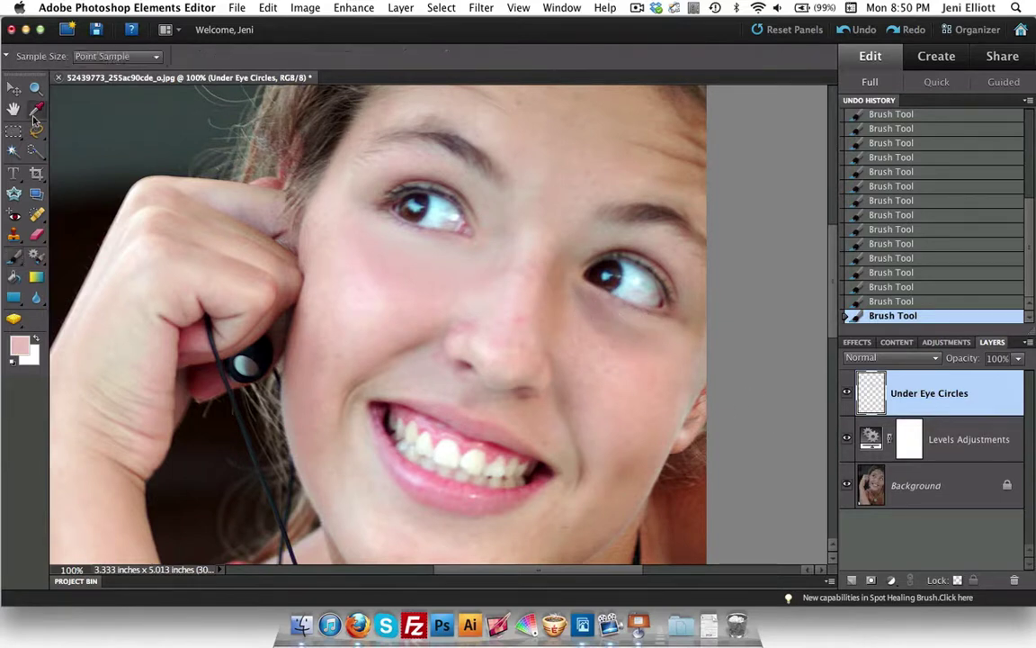
pyautogui.click(653, 317)
pyautogui.click(14, 256)
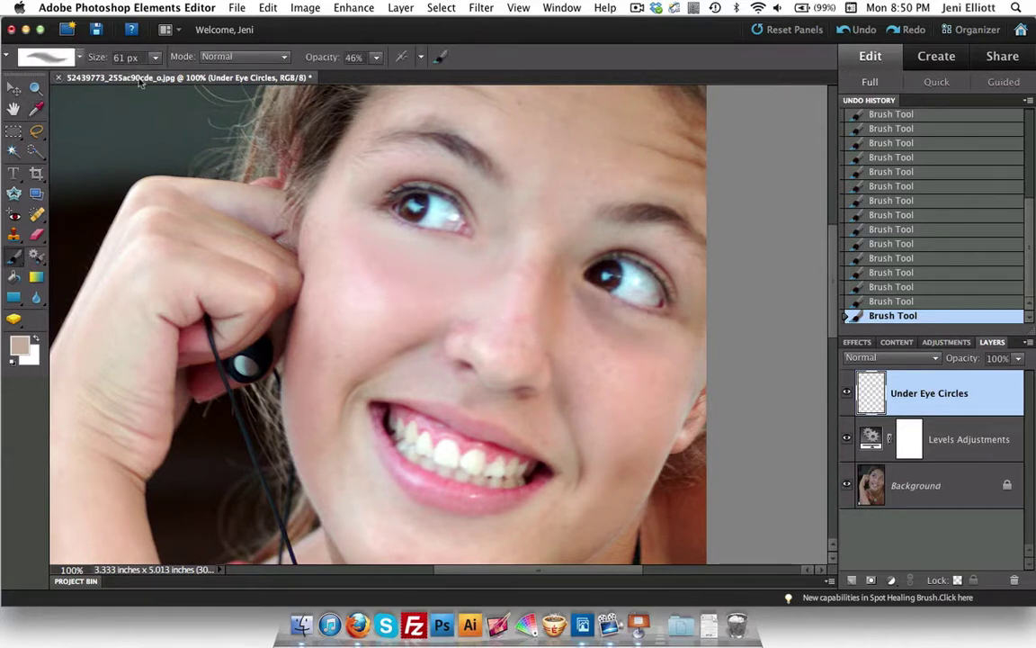
pyautogui.click(154, 57)
pyautogui.moveTo(153, 75); pyautogui.dragTo(149, 82)
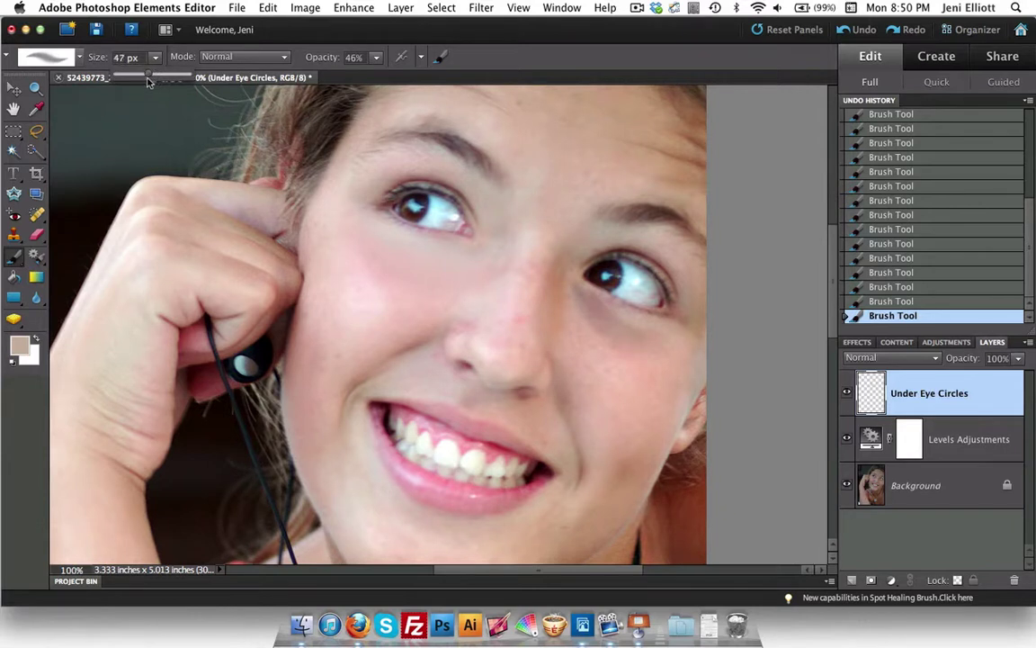
pyautogui.click(578, 297)
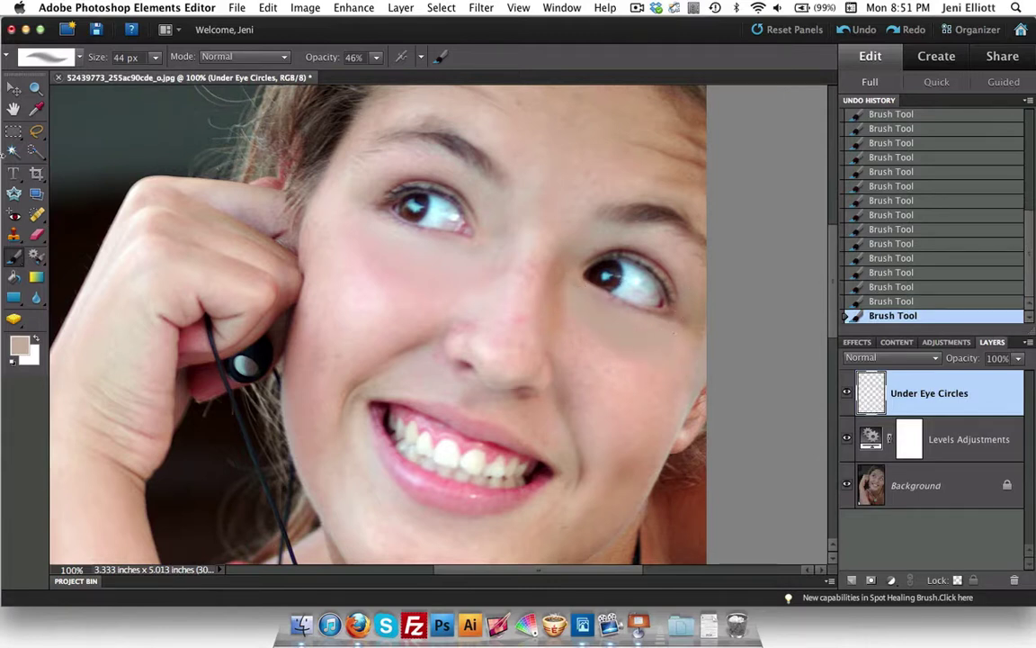
# Step back through Undo History and repaint three soft dabs under the right eye
pyautogui.click(896, 271)
pyautogui.click(897, 287)
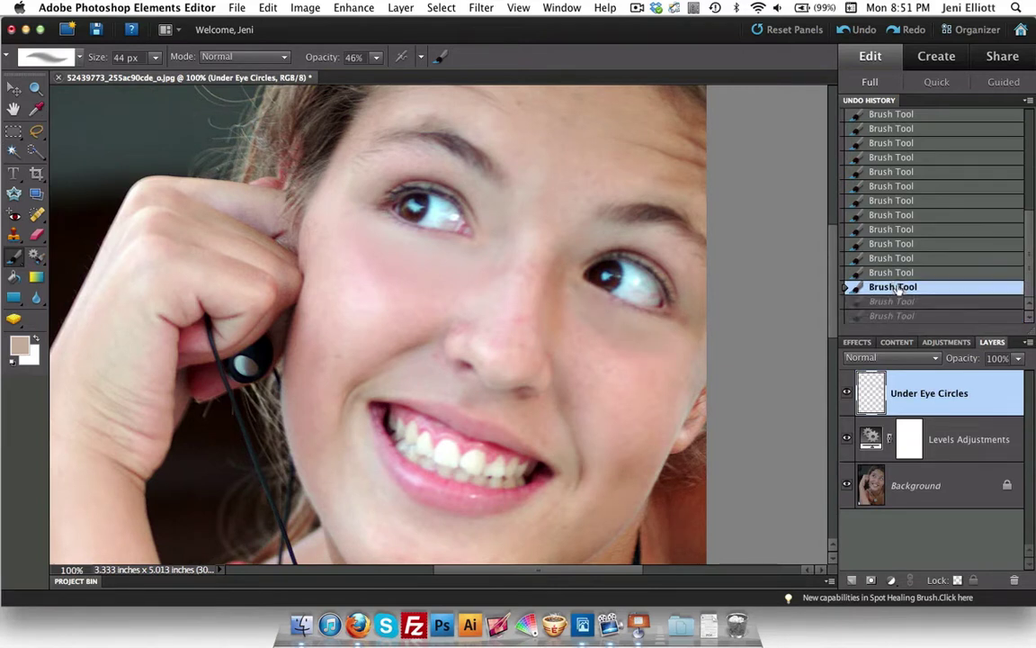
pyautogui.press('super+z')
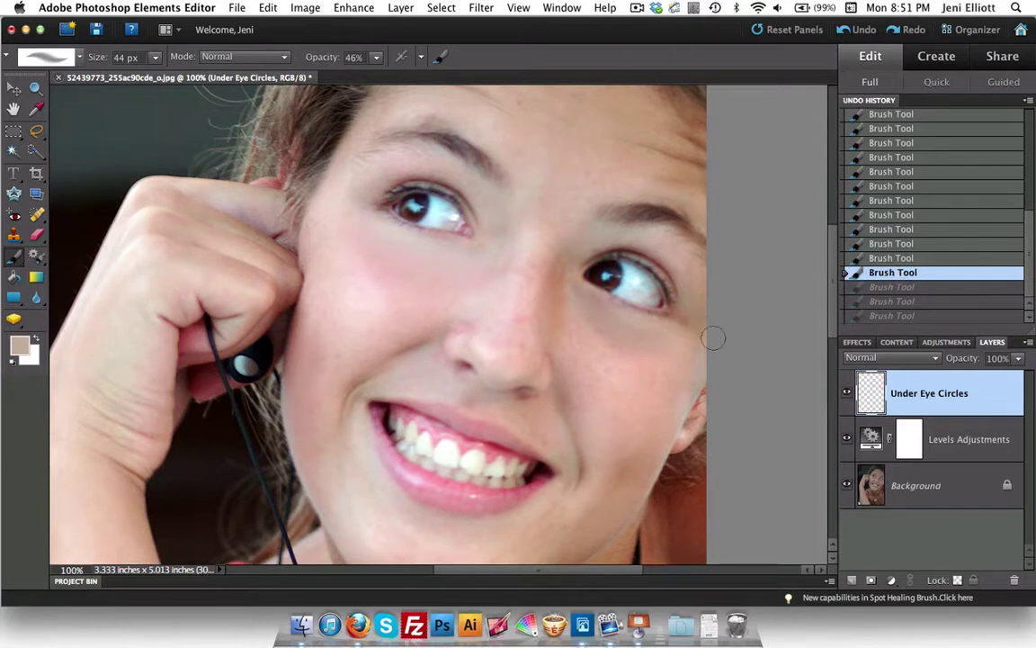
pyautogui.press('alt')
pyautogui.click(657, 340)
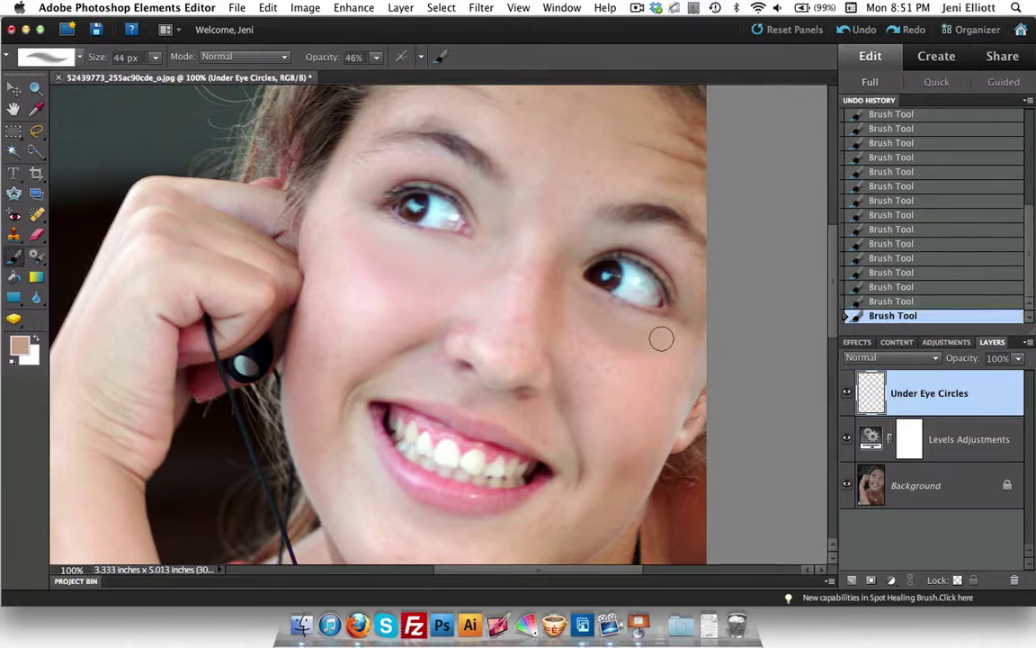
pyautogui.click(614, 322)
pyautogui.click(608, 317)
# Sample a lighter pink skin tone from the cheek and return to the Brush
pyautogui.click(38, 110)
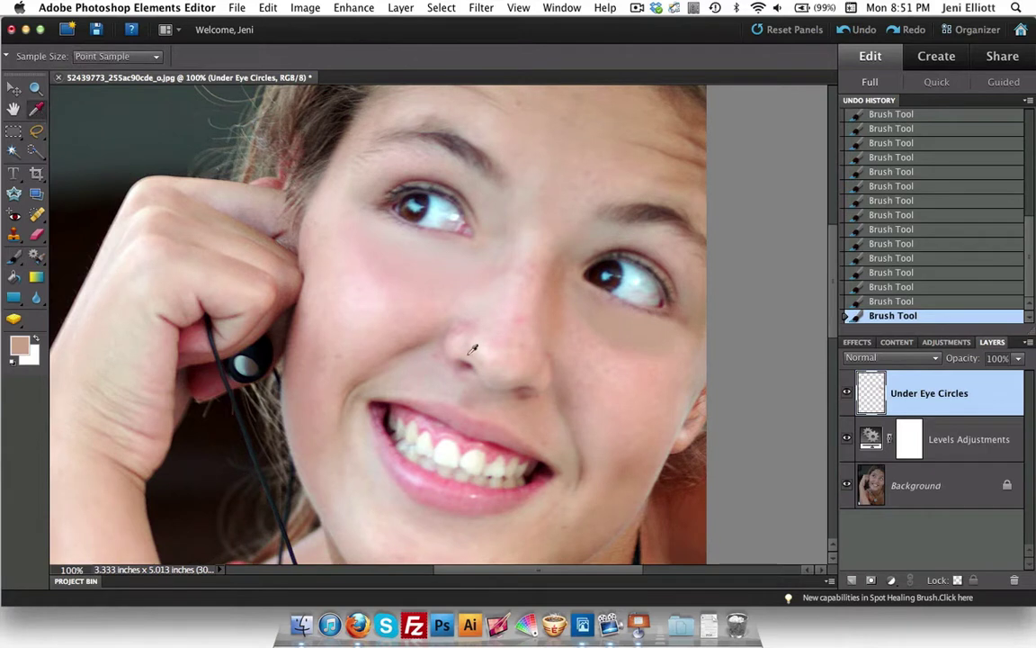
pyautogui.click(615, 352)
pyautogui.press('b')
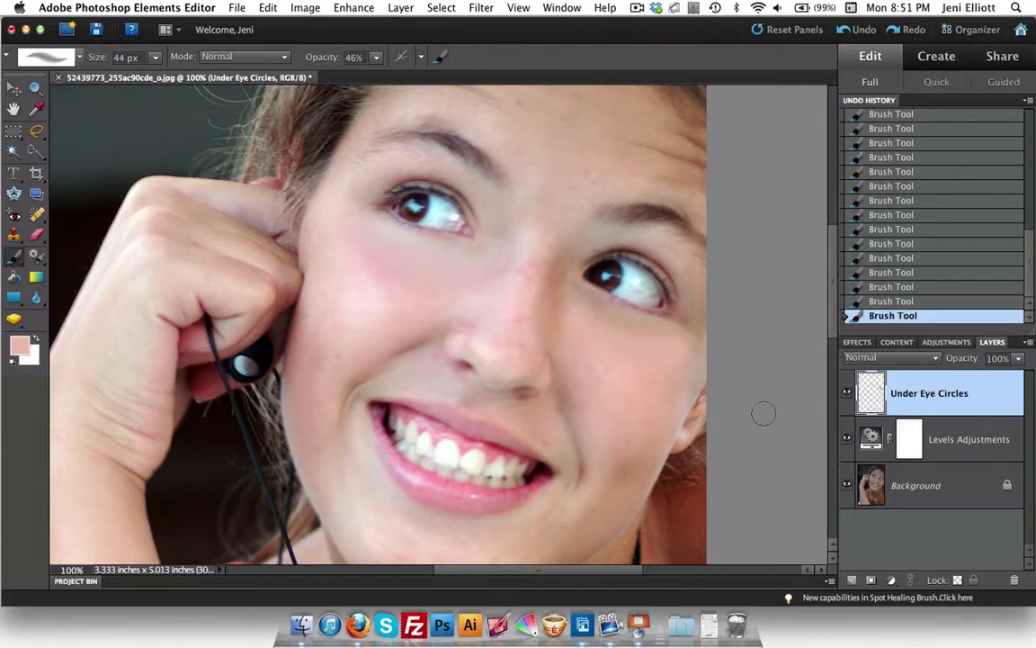
# Zoom out twice to 50% to view the portrait down to the pendant
pyautogui.press('z')
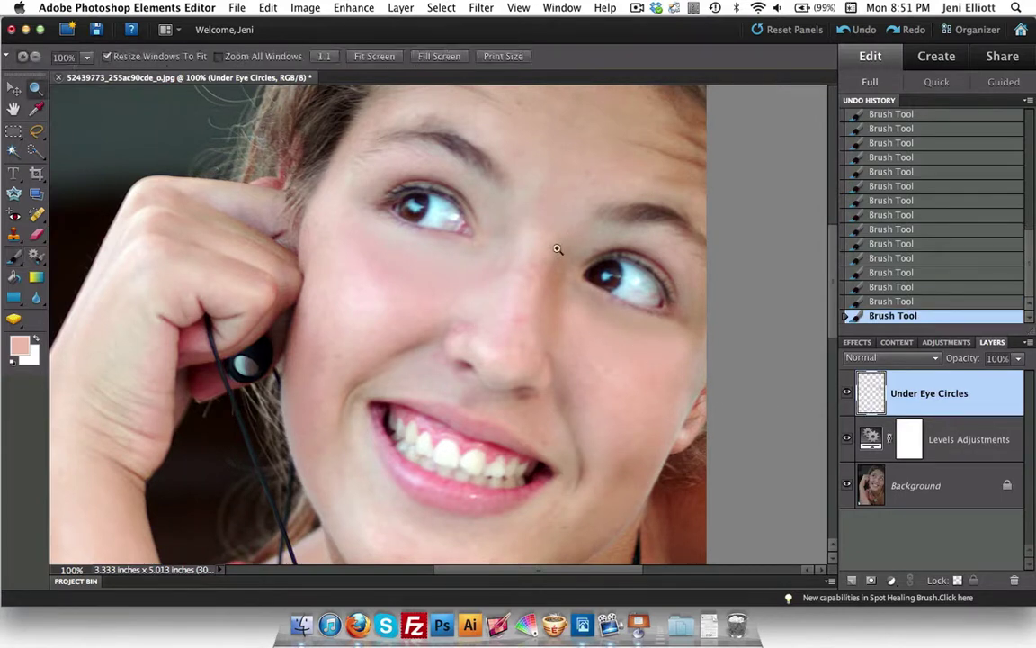
pyautogui.keyDown('alt'); pyautogui.click(476, 325); pyautogui.keyUp('alt')
pyautogui.keyDown('alt'); pyautogui.click(485, 325); pyautogui.keyUp('alt')
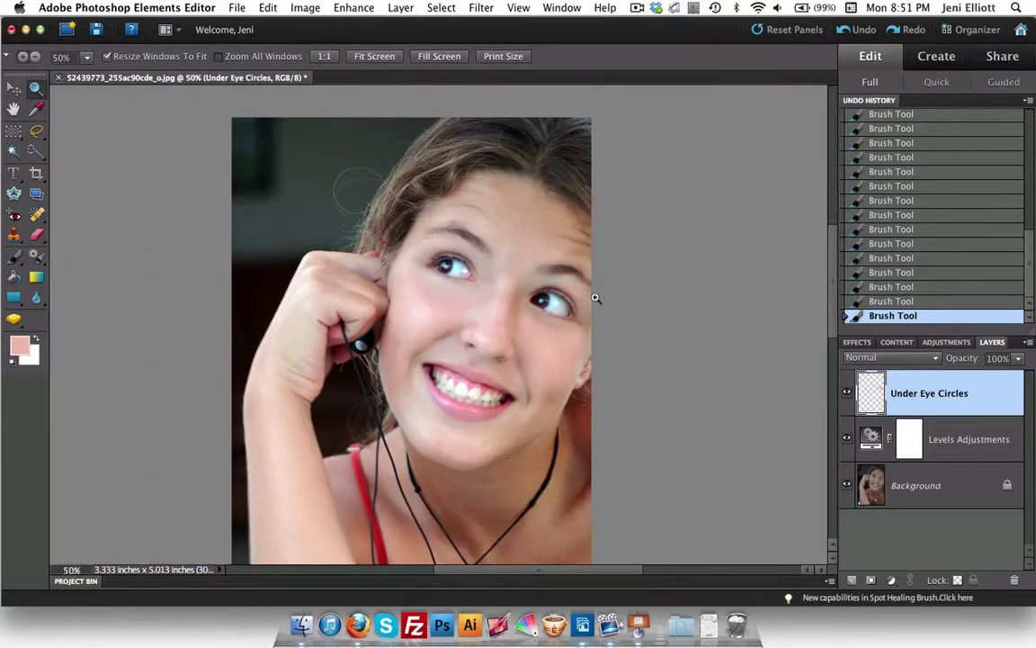
pyautogui.scroll(-3, 597, 295)
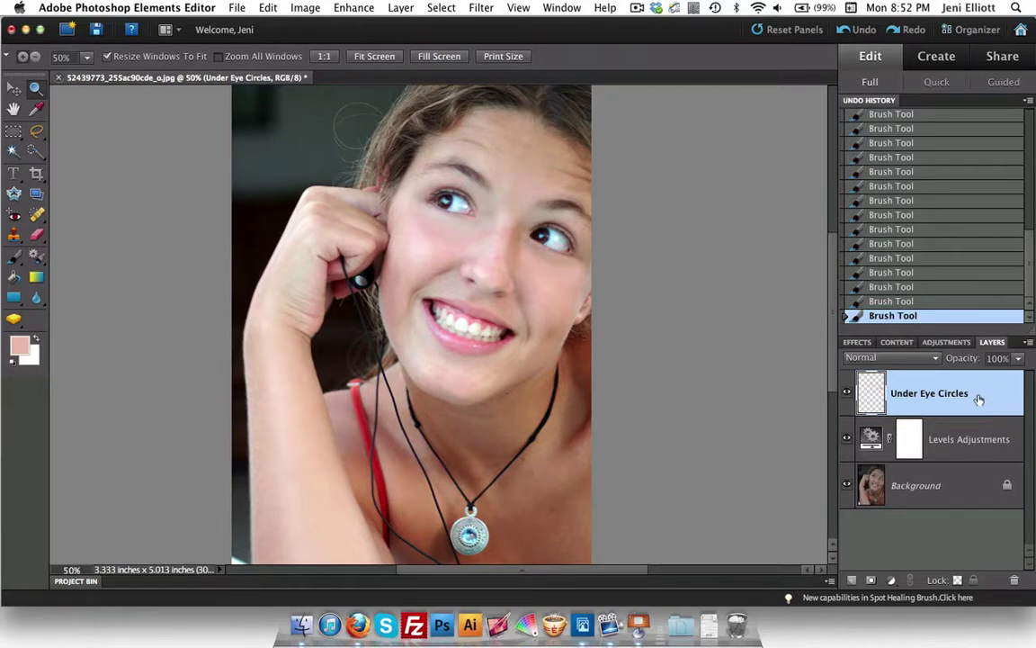
# Drop the Under Eye Circles layer's opacity to 50% with the Layers panel slider
pyautogui.click(1018, 358)
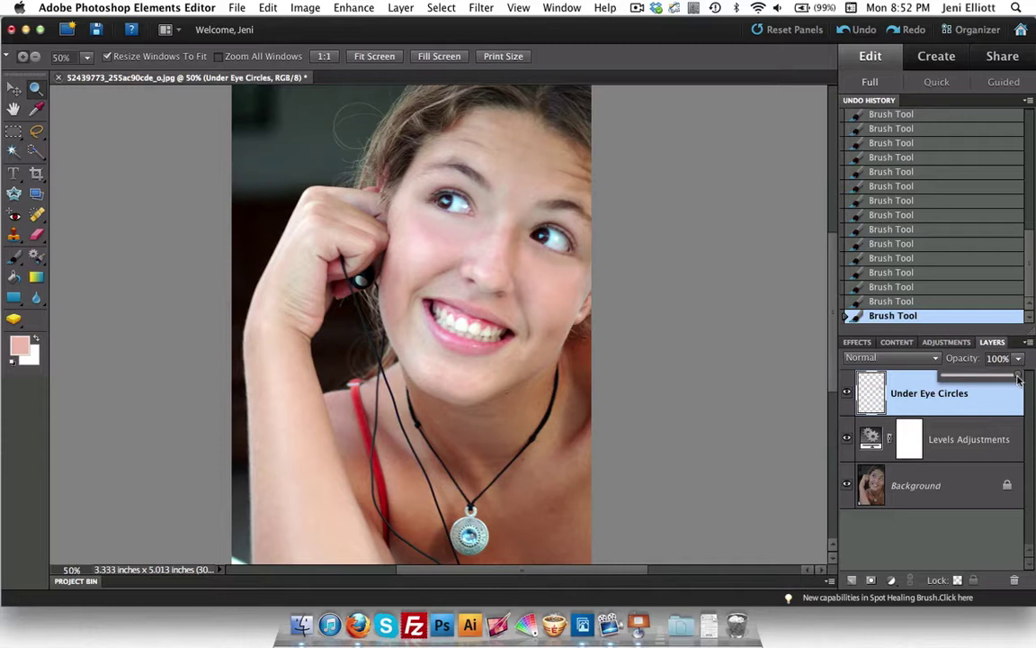
pyautogui.moveTo(1019, 378)
pyautogui.mouseDown()
pyautogui.moveTo(953, 379)
pyautogui.moveTo(979, 382)
pyautogui.mouseUp()
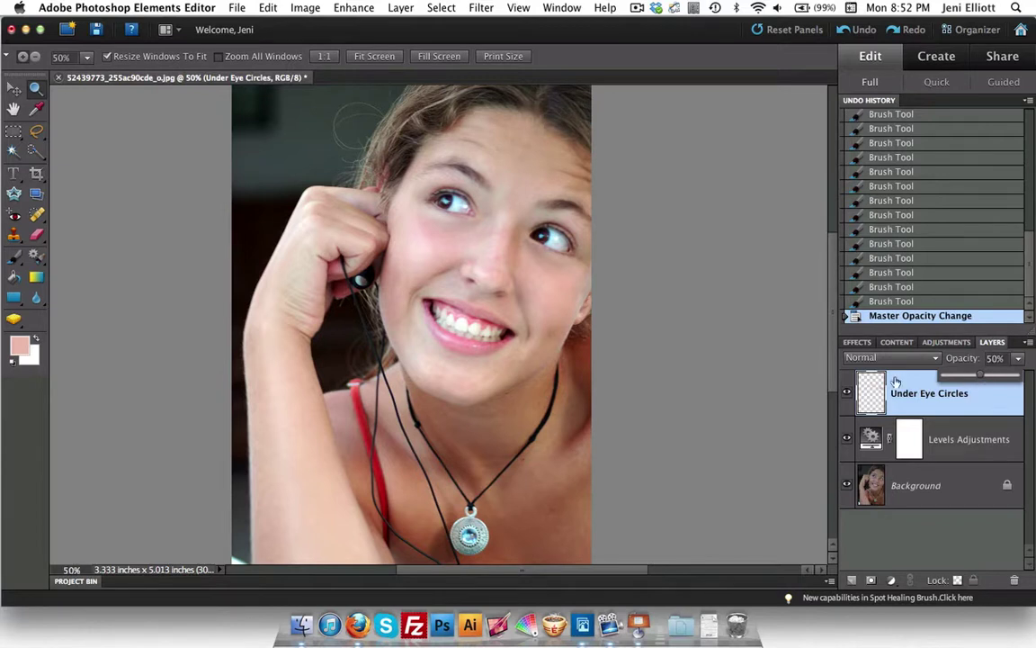
pyautogui.click(955, 407)
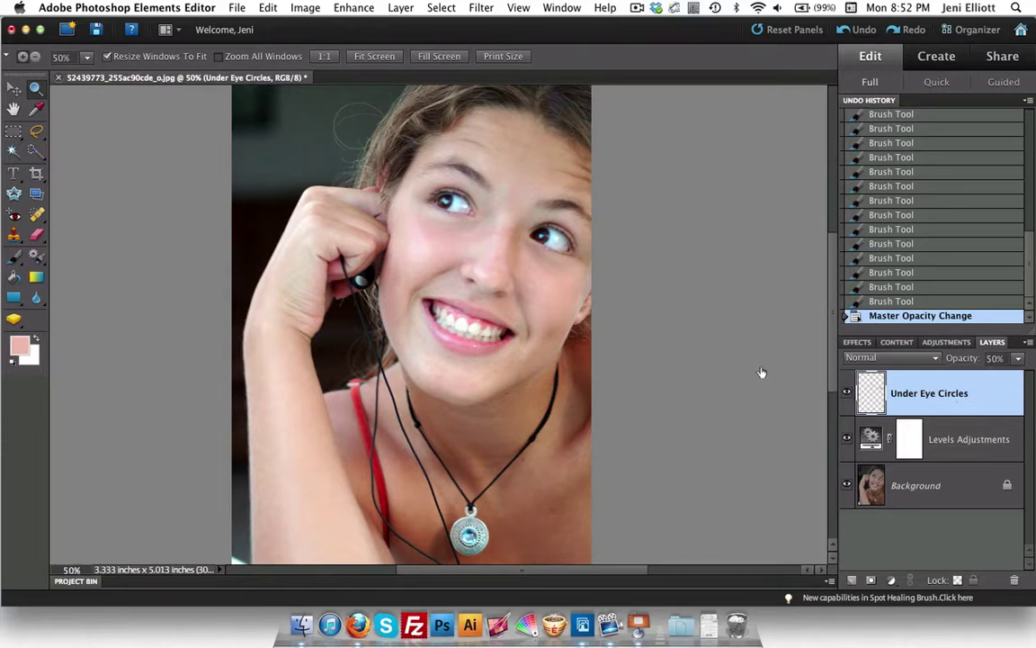
pyautogui.click(847, 396)
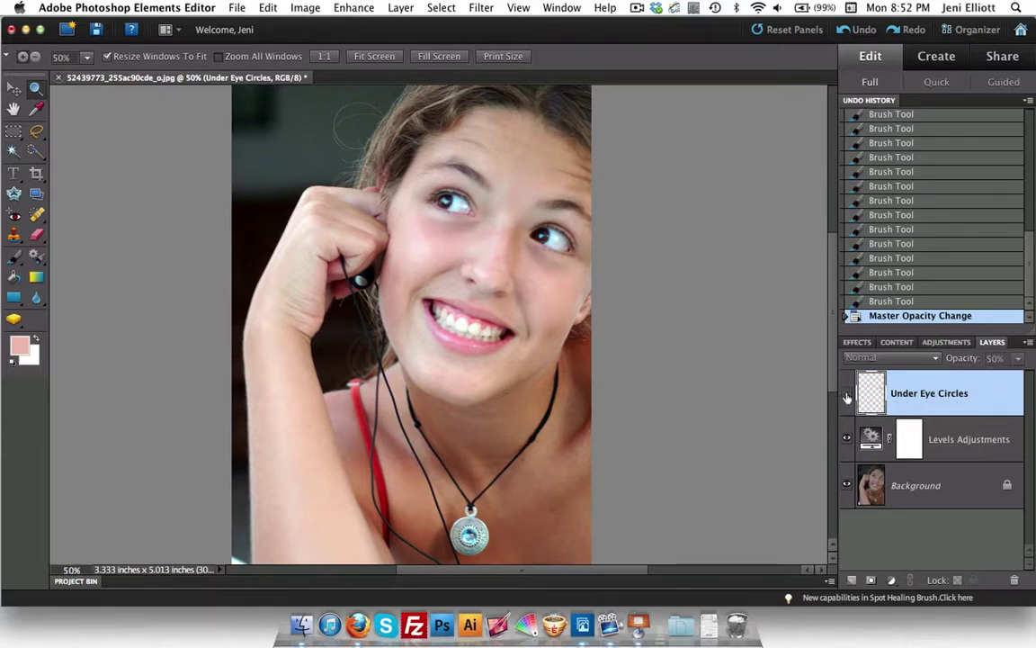
pyautogui.click(846, 396)
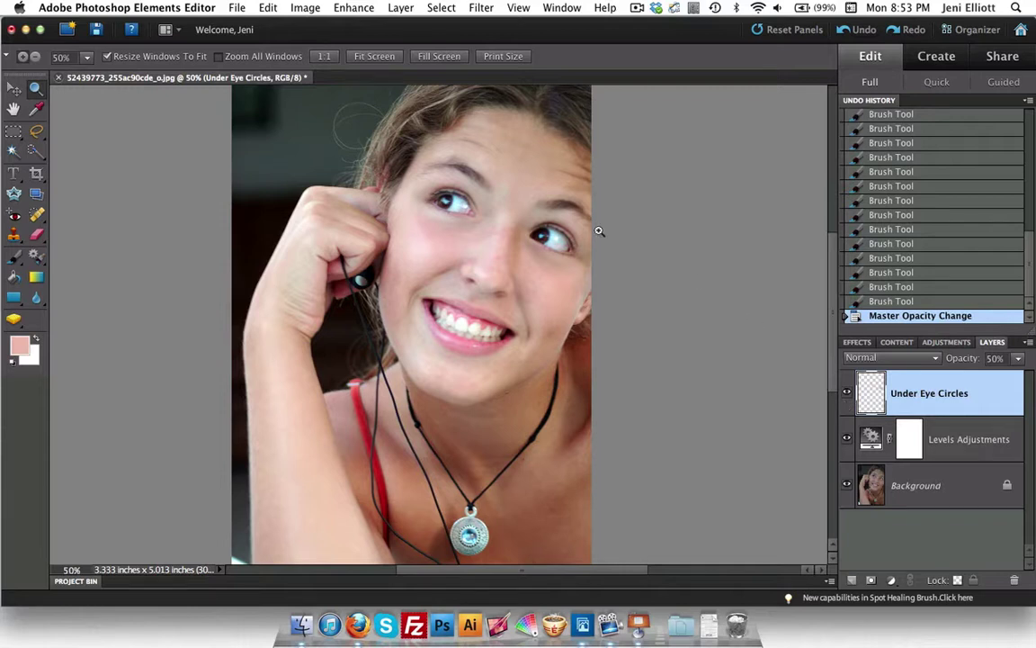
# Zoom in to 100% on the left eyebrow
pyautogui.click(420, 179)
pyautogui.click(425, 175)
pyautogui.scroll(2, 441, 176)
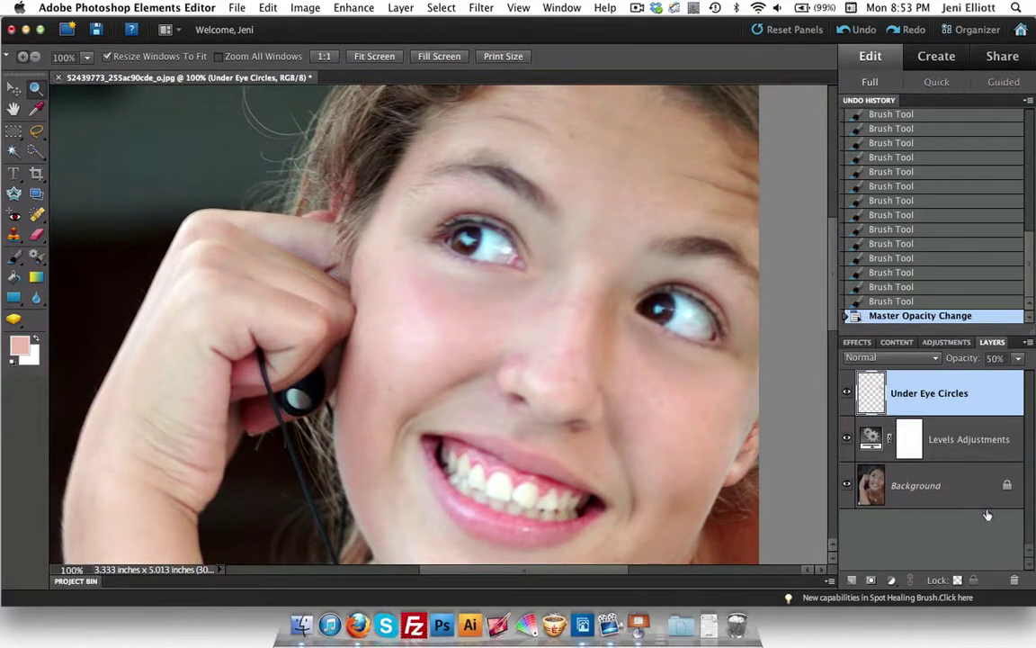
# Add a new layer above Under Eye Circles and name it Eyebrows
pyautogui.click(854, 581)
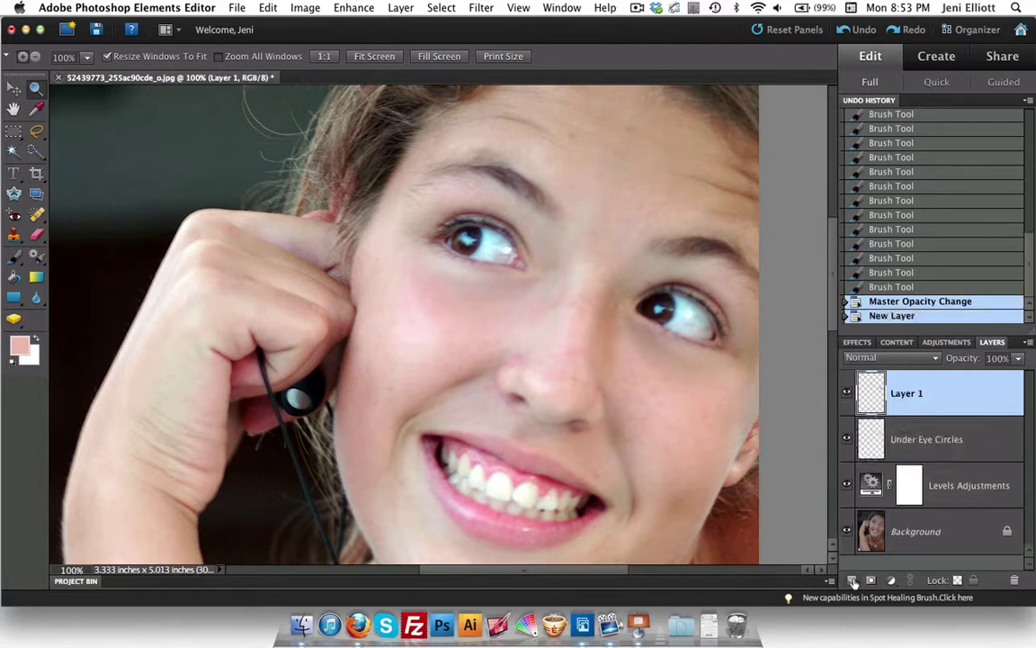
pyautogui.doubleClick(905, 395)
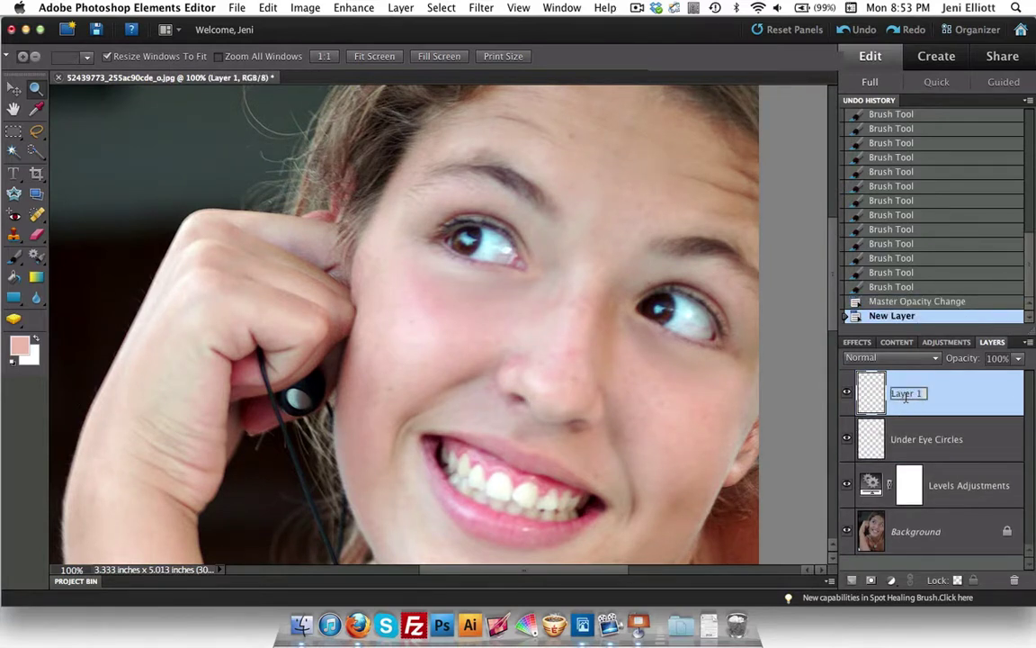
pyautogui.write('Eyebrows')
pyautogui.press('Return')
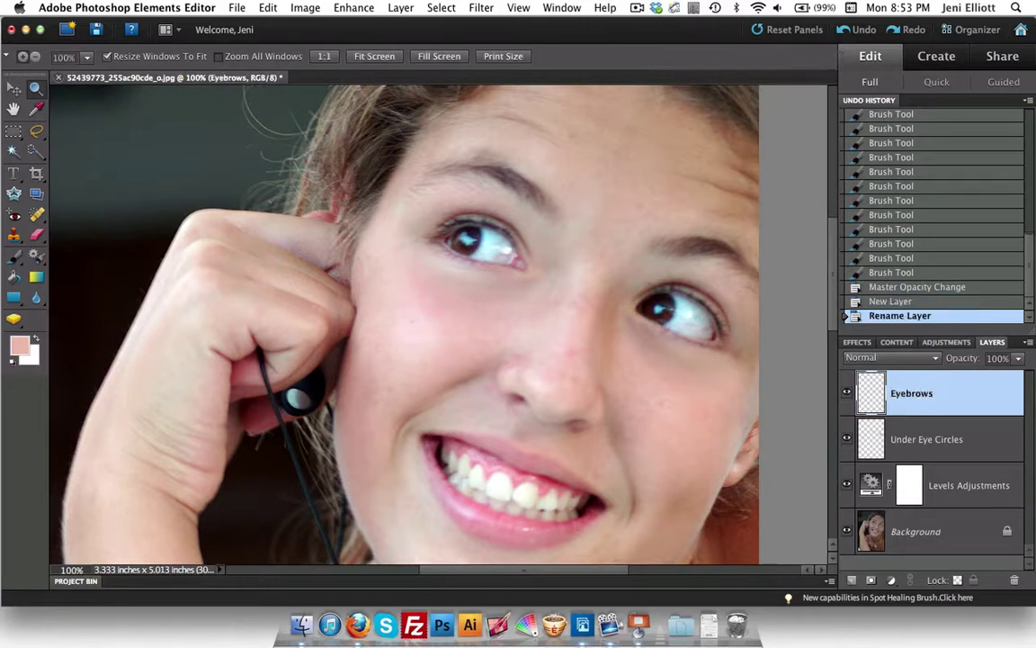
# Choose the Spot Healing Brush at 9 px, Content-Aware, with Sample All Layers on
pyautogui.click(39, 216)
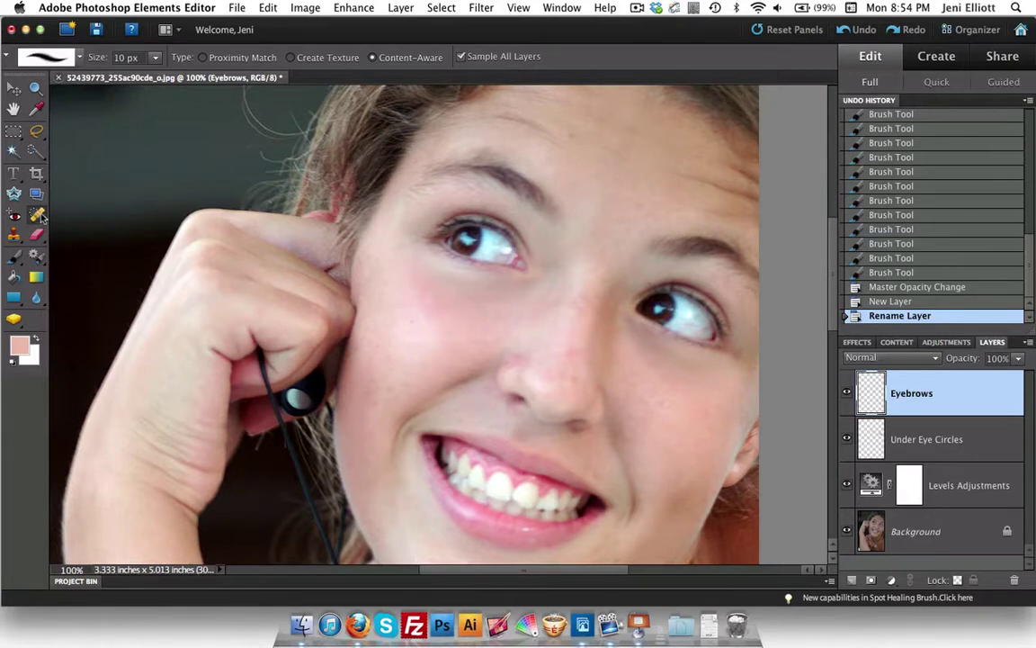
pyautogui.click(155, 57)
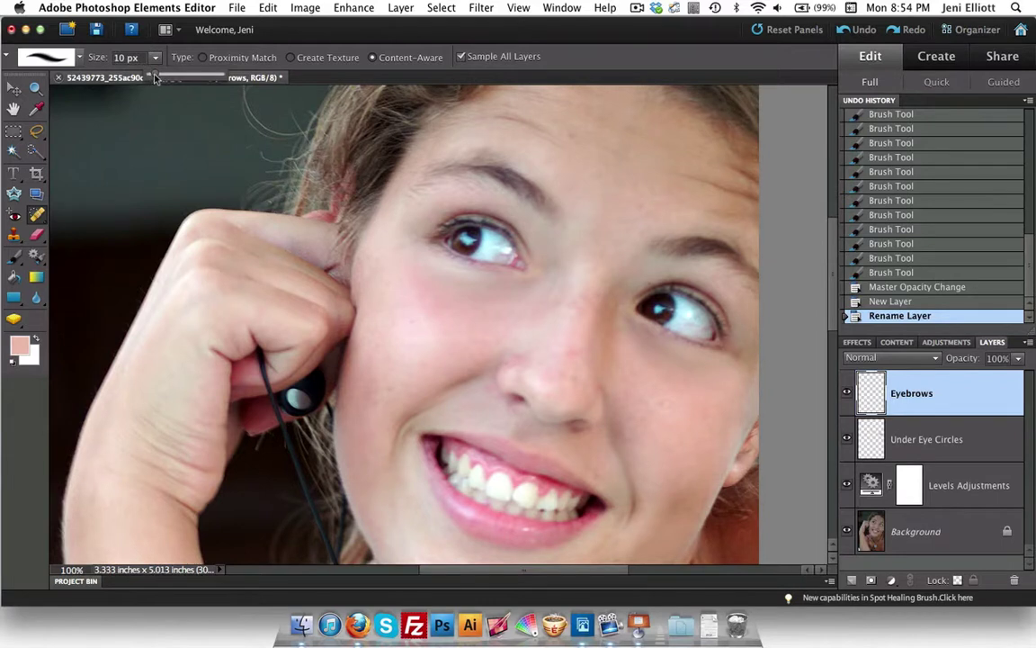
pyautogui.moveTo(153, 81); pyautogui.dragTo(154, 79)
pyautogui.click(460, 57)
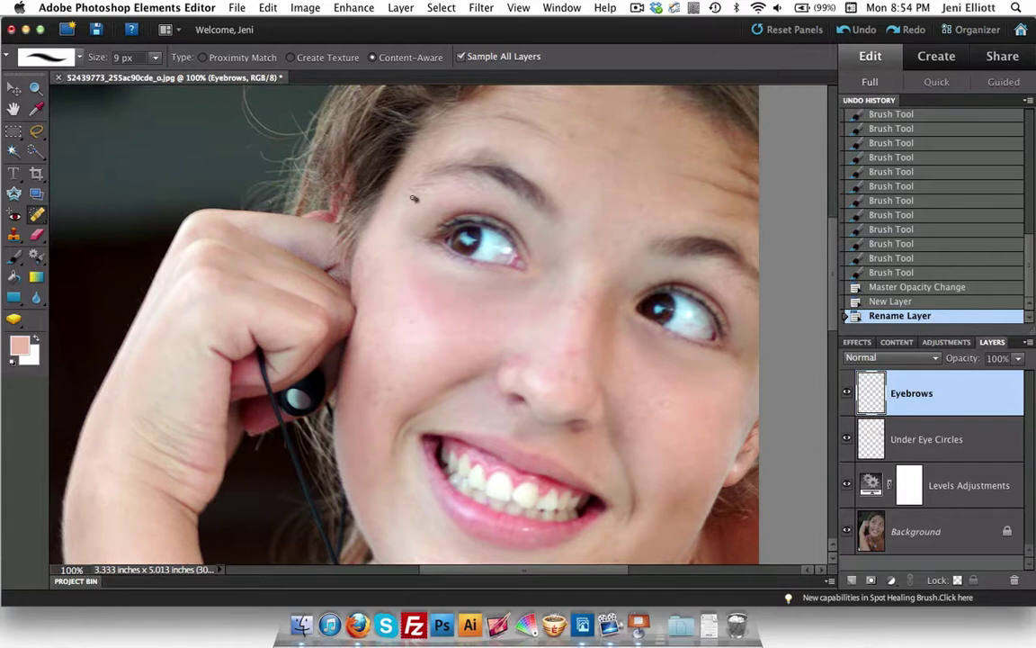
# Spot-heal the stray hairs by the left eyebrow and two small forehead blemishes
pyautogui.moveTo(416, 199); pyautogui.dragTo(363, 167)
pyautogui.moveTo(438, 185)
pyautogui.mouseDown()
pyautogui.moveTo(412, 201)
pyautogui.moveTo(411, 188)
pyautogui.mouseUp()
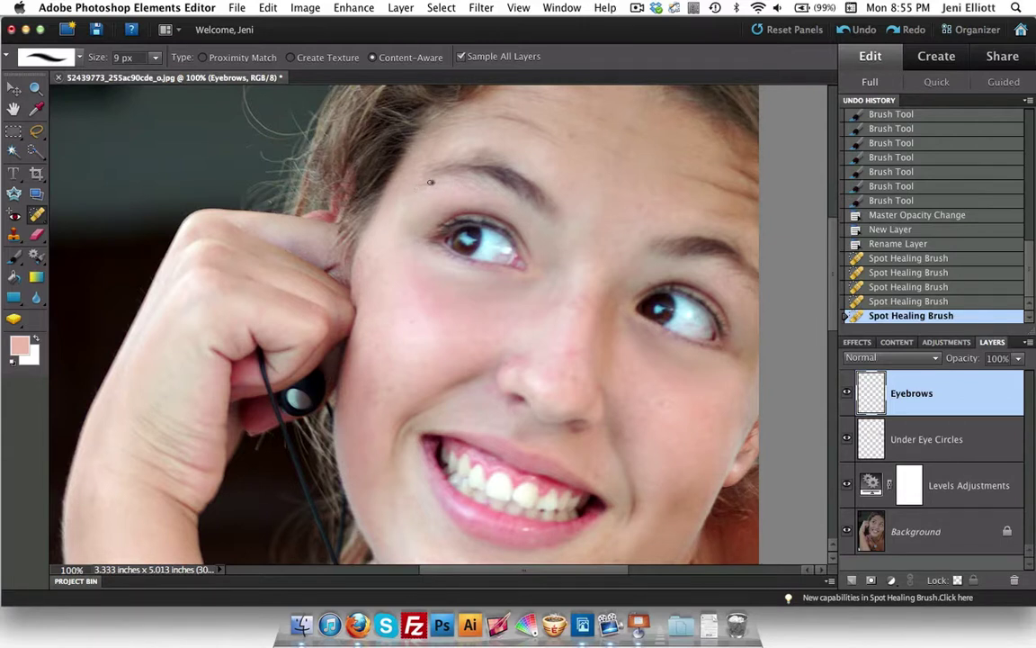
pyautogui.moveTo(429, 182); pyautogui.dragTo(415, 181)
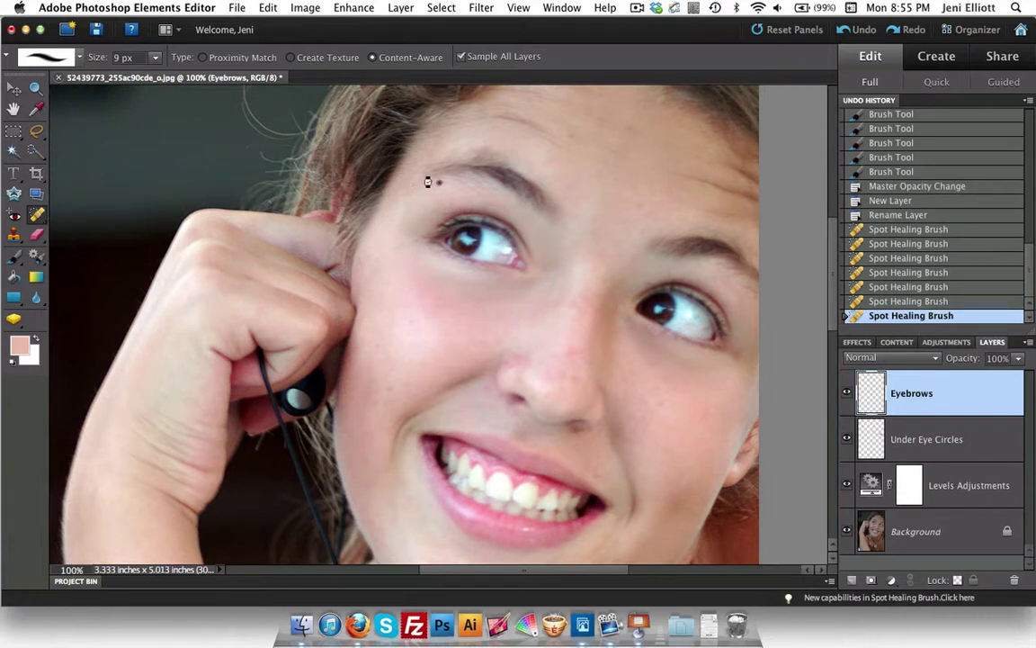
pyautogui.moveTo(430, 183); pyautogui.dragTo(436, 183)
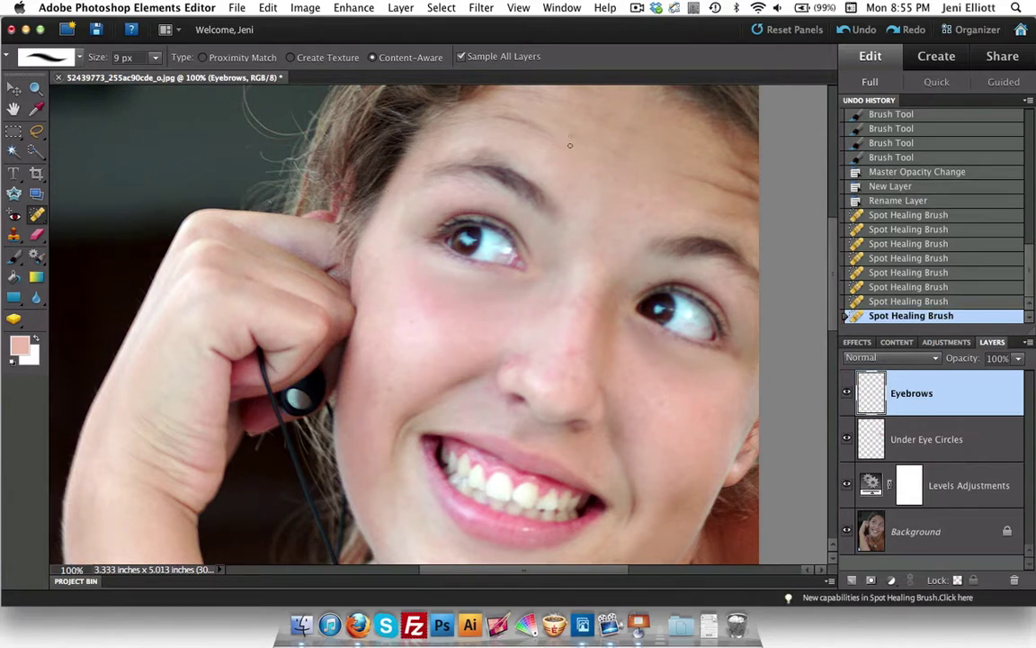
pyautogui.moveTo(570, 138); pyautogui.dragTo(570, 135)
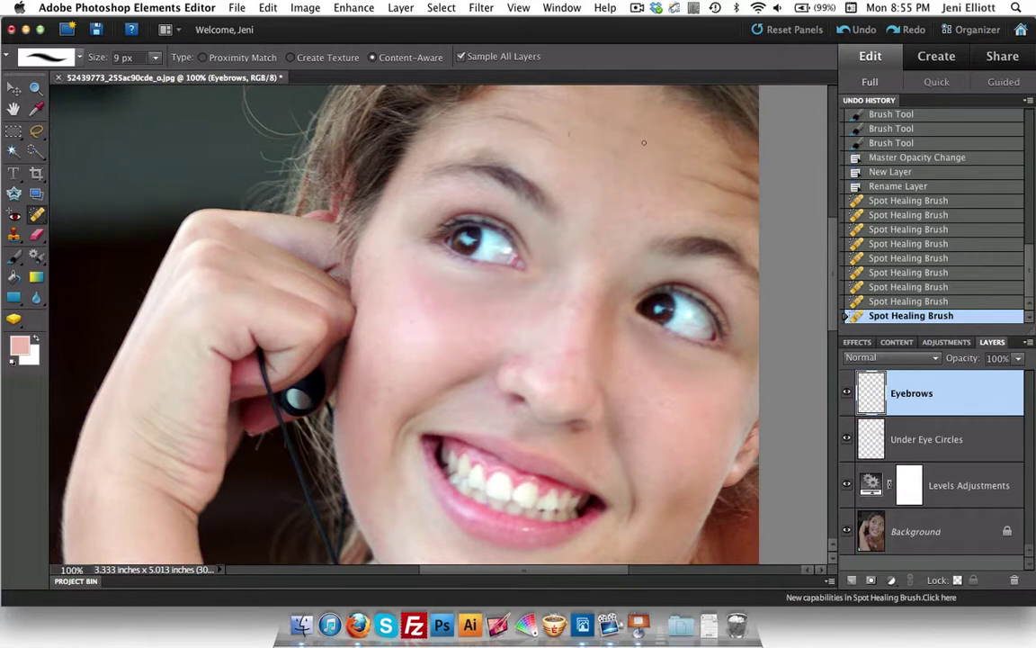
pyautogui.click(571, 135)
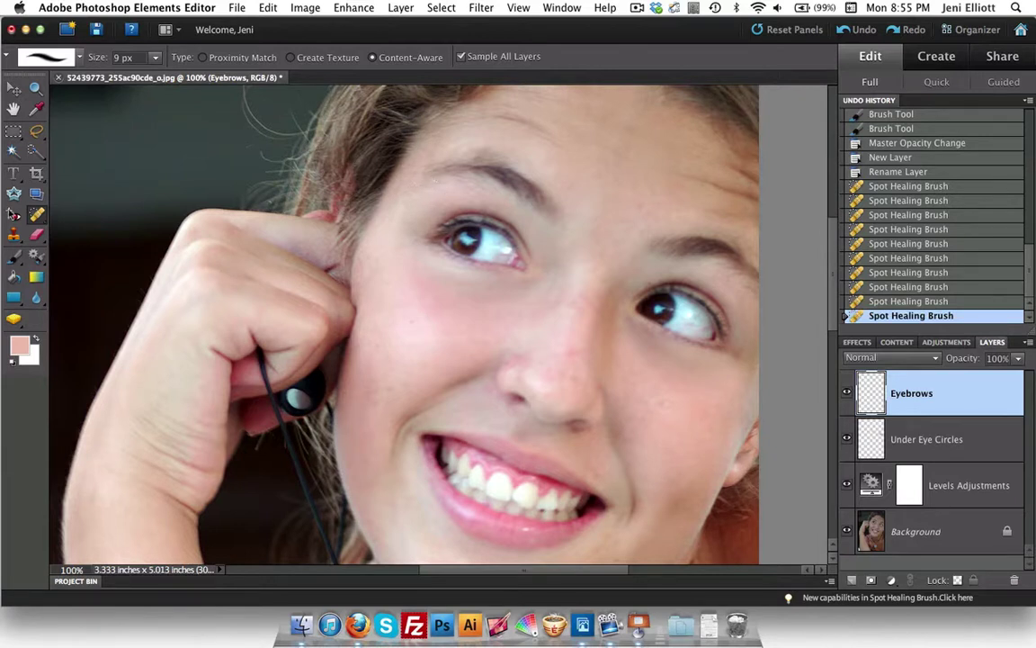
# Pick the Clone Stamp with a 31 px brush at 50% opacity
pyautogui.click(14, 237)
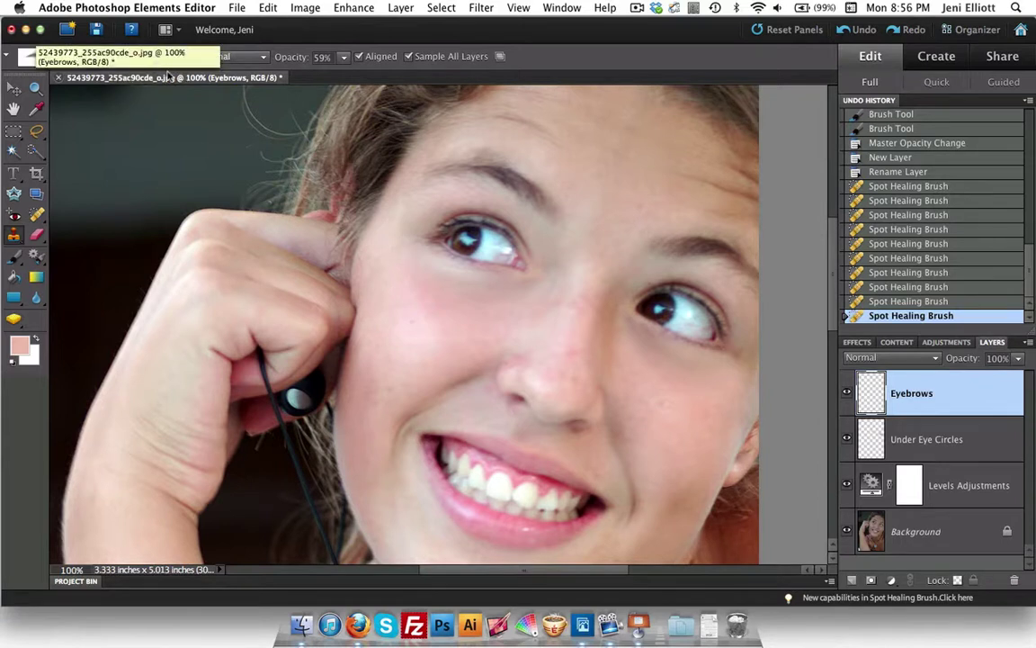
pyautogui.click(156, 59)
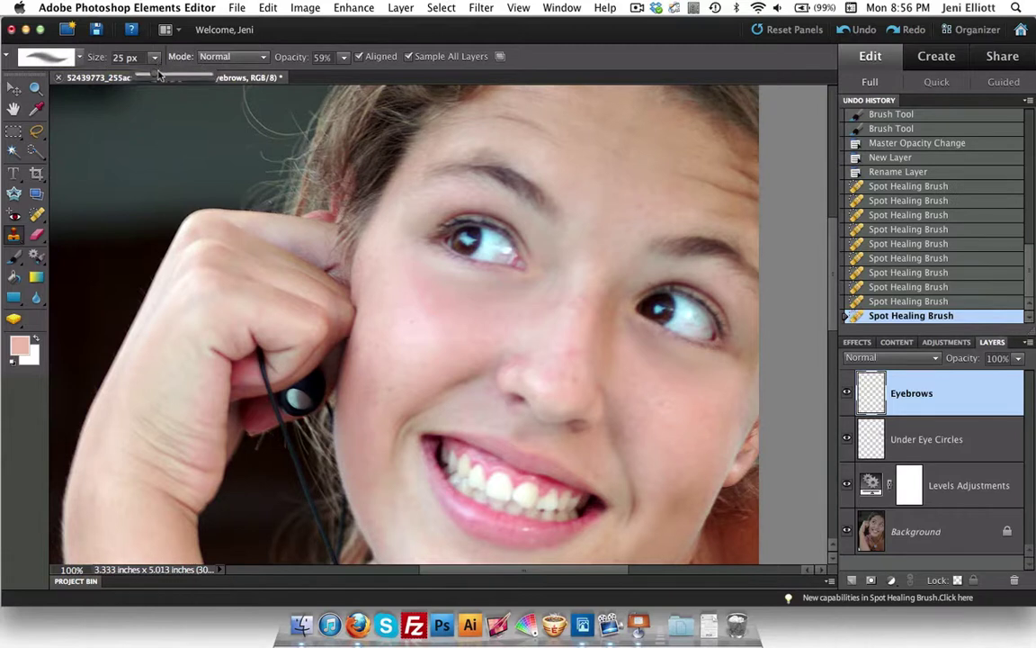
pyautogui.moveTo(155, 78); pyautogui.dragTo(160, 78)
pyautogui.click(342, 61)
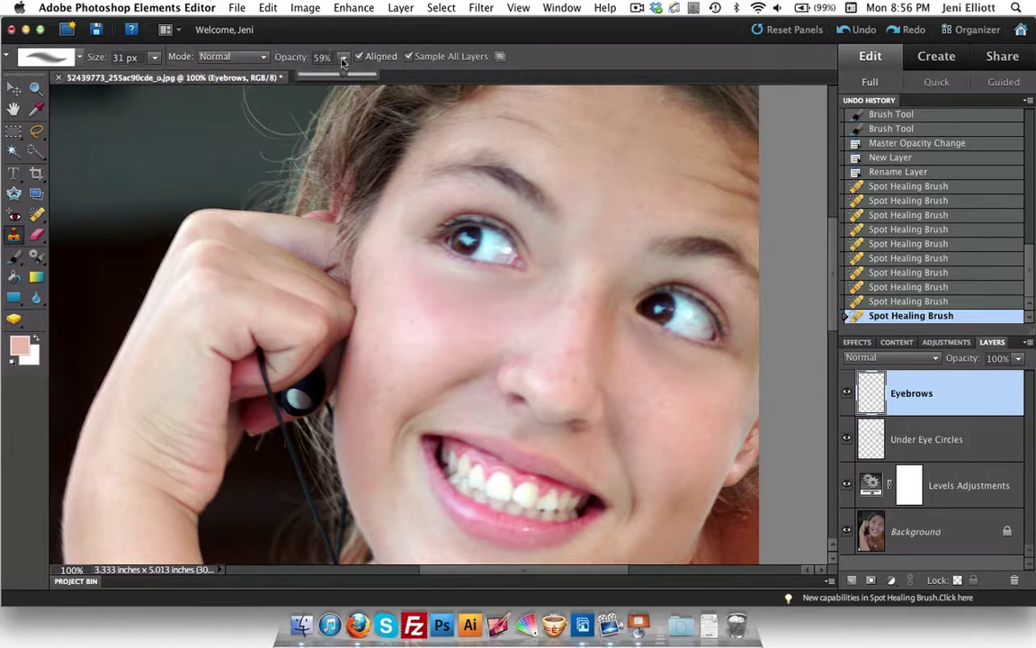
pyautogui.moveTo(311, 74); pyautogui.dragTo(365, 79)
pyautogui.moveTo(377, 80); pyautogui.dragTo(337, 78)
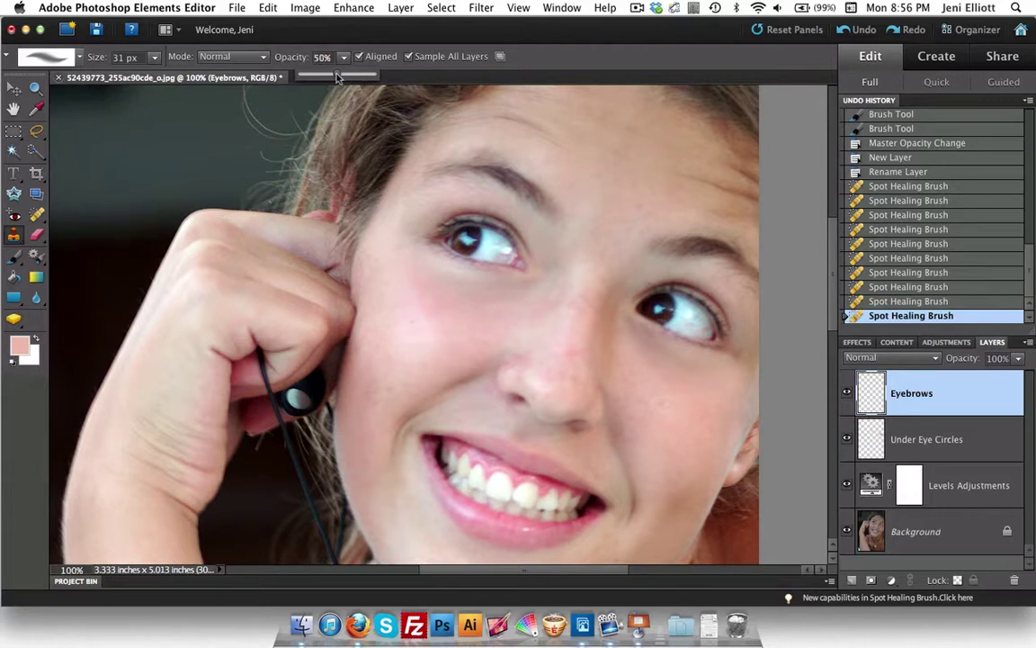
# Sample clean skin beside the left eyebrow and stamp it over the stray hairs above it
pyautogui.keyDown('alt'); pyautogui.click(497, 196); pyautogui.keyUp('alt')
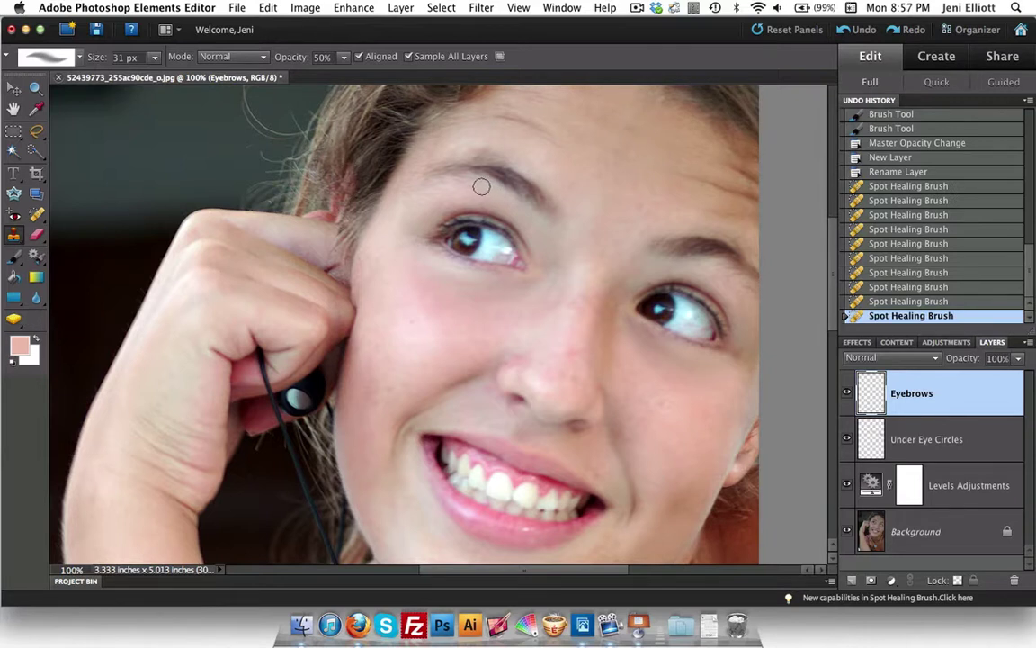
pyautogui.click(481, 186)
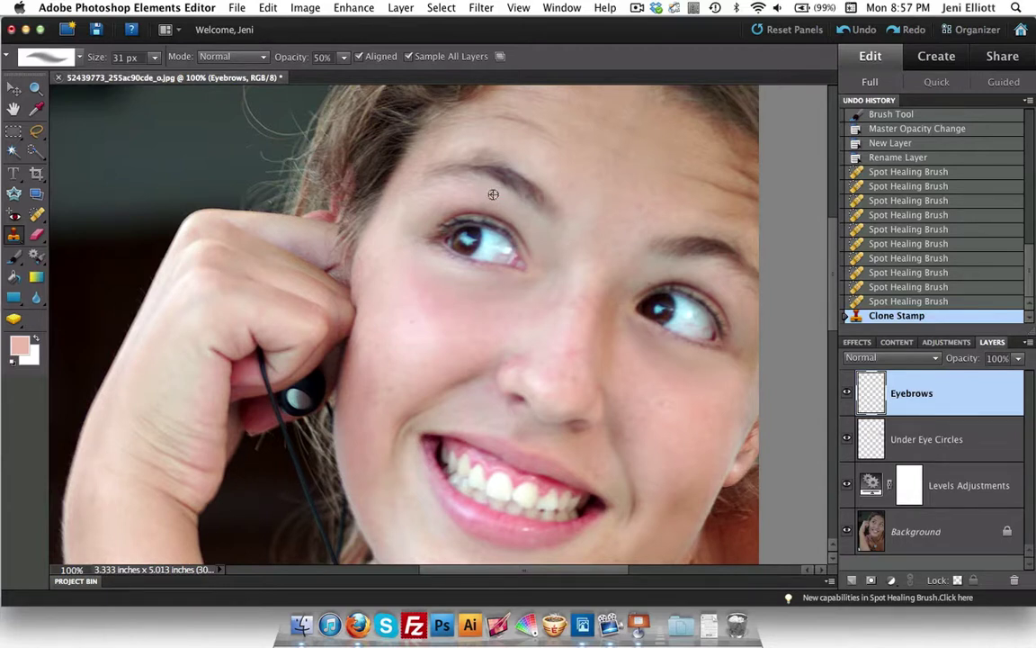
pyautogui.keyDown('alt'); pyautogui.click(493, 194); pyautogui.keyUp('alt')
pyautogui.click(471, 185)
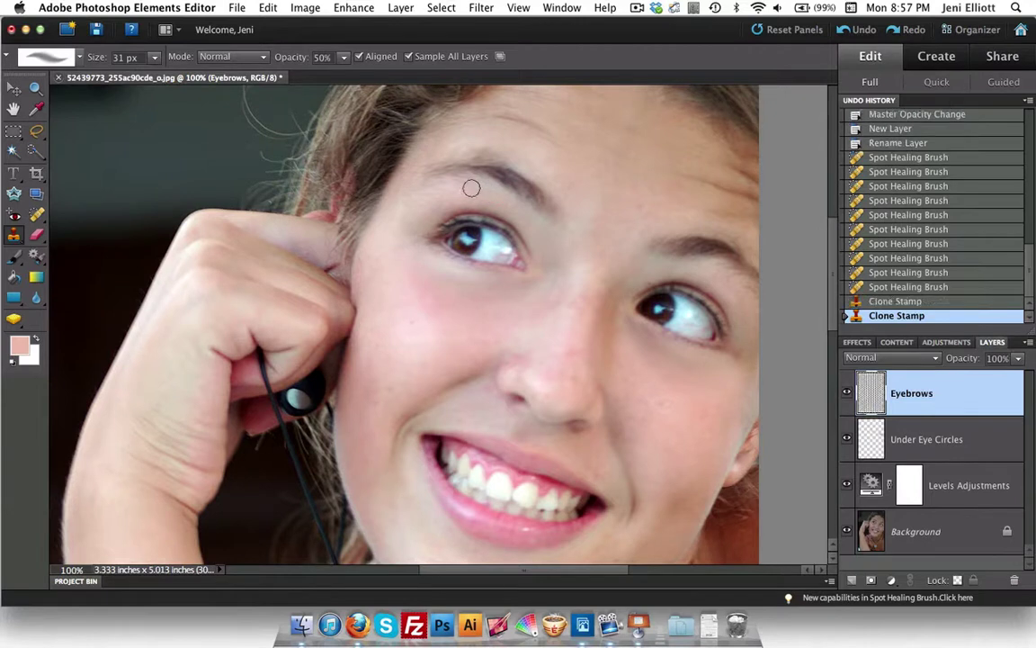
pyautogui.click(461, 184)
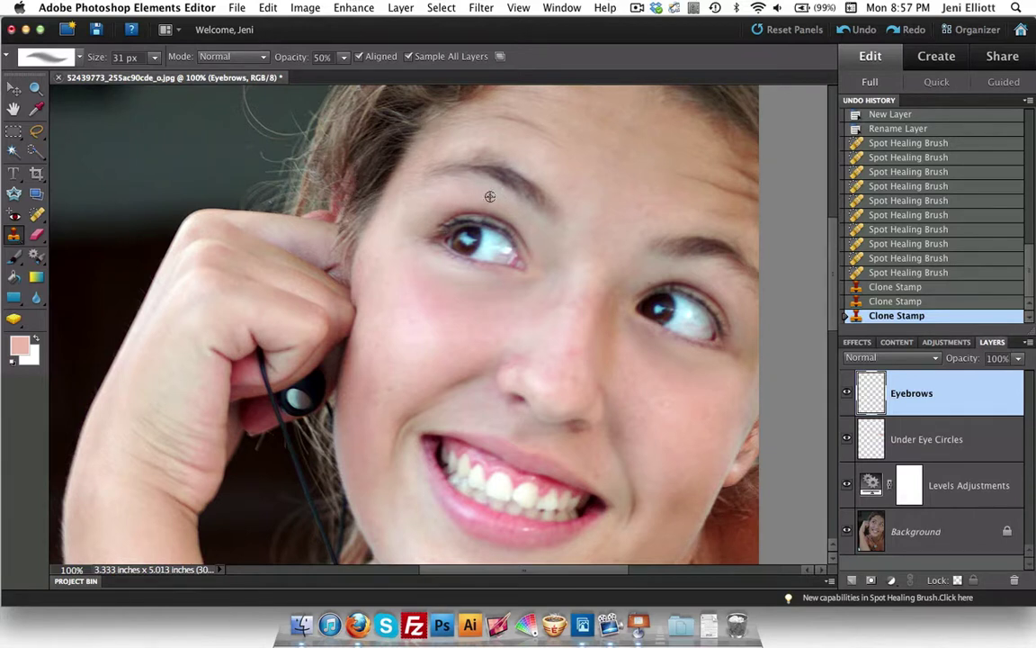
pyautogui.click(475, 185)
pyautogui.click(430, 180)
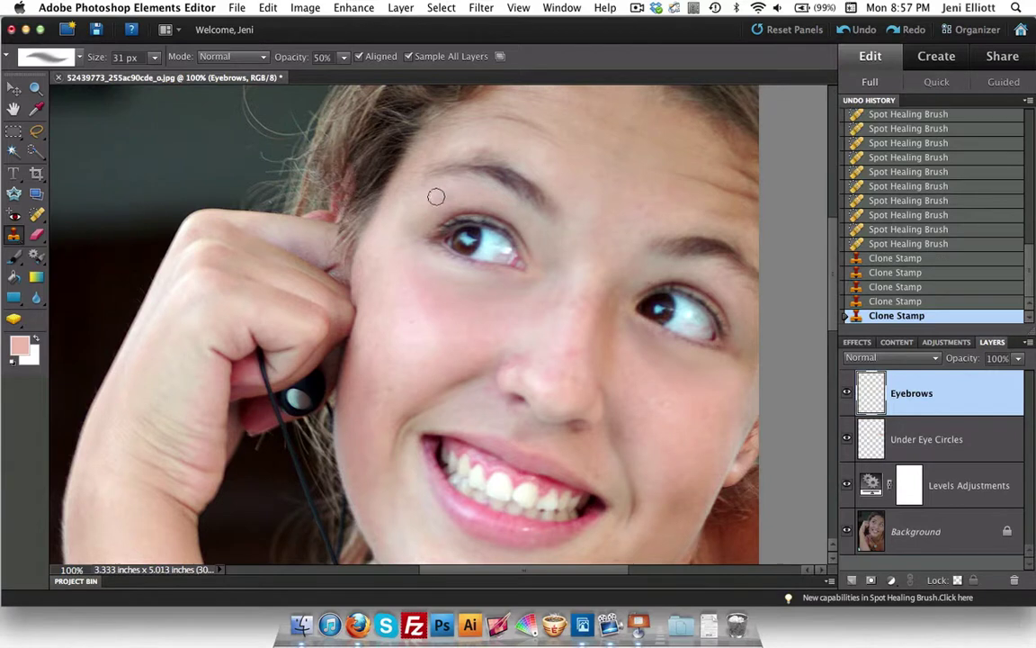
# Clone clean skin over the stray hairs across the left side of the forehead
pyautogui.click(495, 149)
pyautogui.click(490, 145)
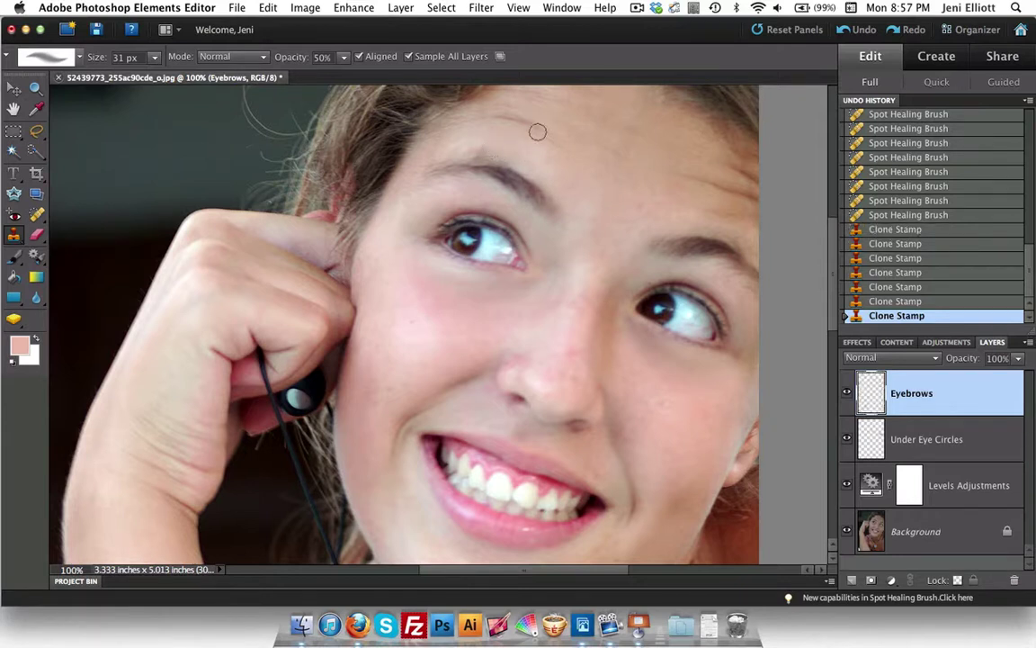
pyautogui.click(483, 147)
pyautogui.click(490, 135)
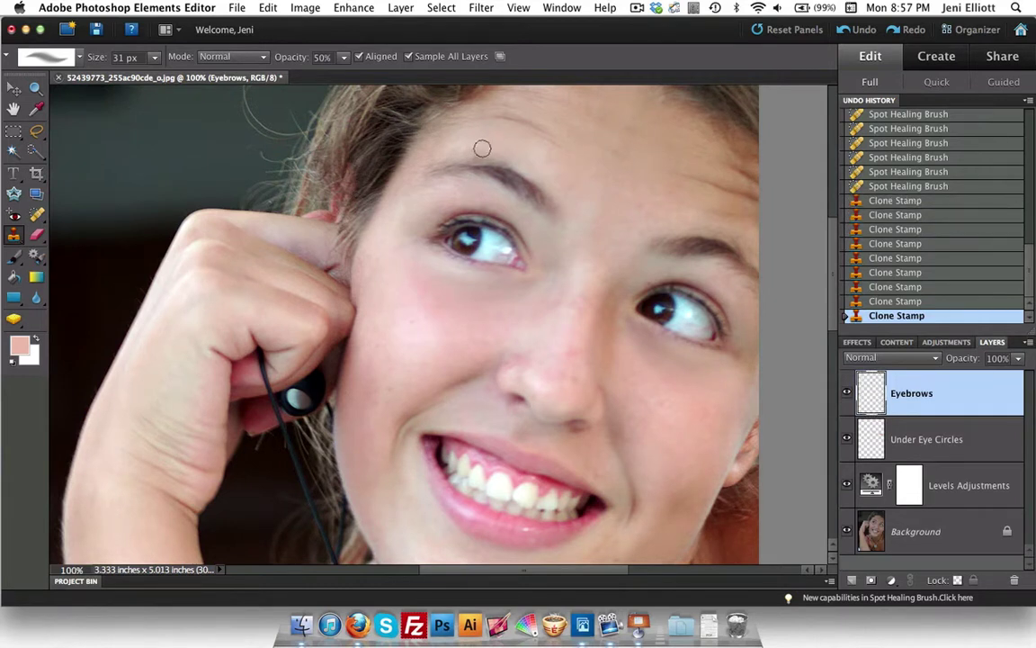
pyautogui.click(477, 148)
pyautogui.click(466, 149)
pyautogui.click(467, 144)
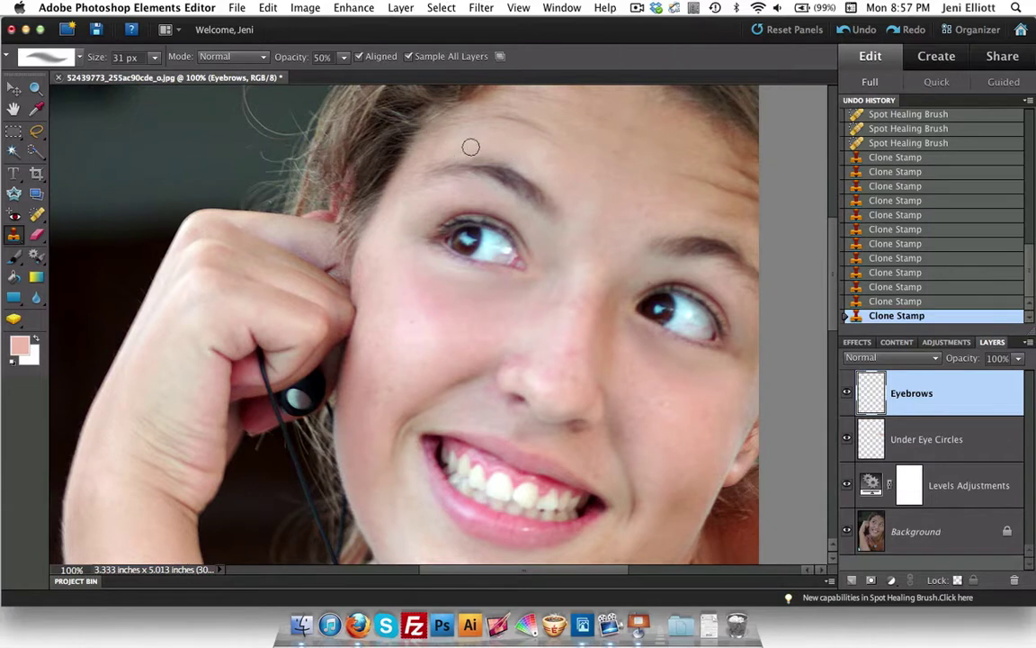
pyautogui.click(551, 144)
pyautogui.click(509, 138)
pyautogui.click(486, 148)
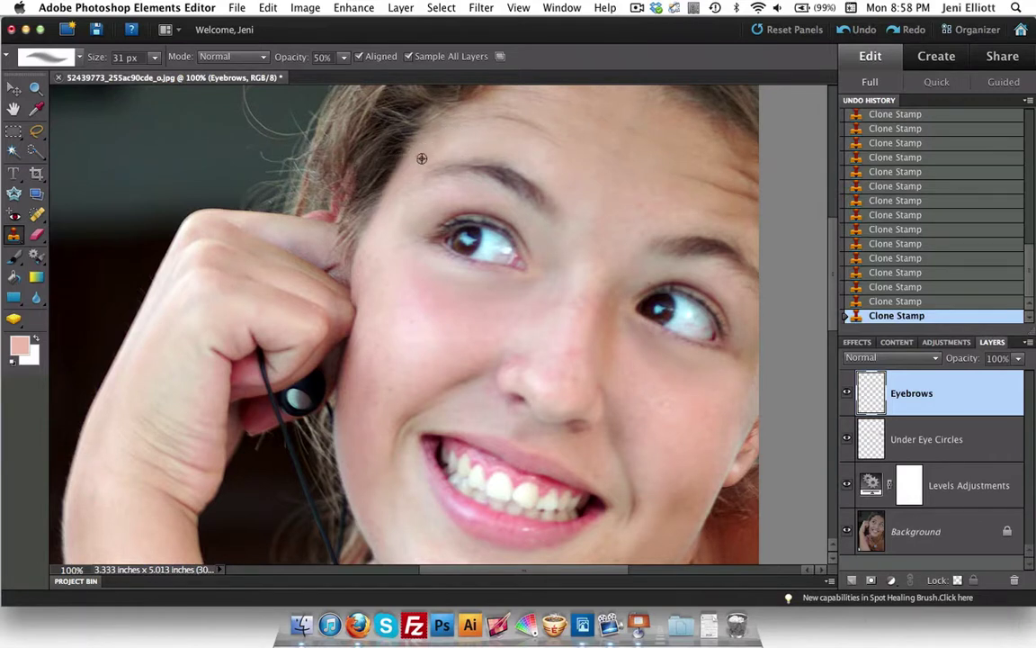
# Resample clean skin near the brow for the remaining hairs
pyautogui.keyDown('alt'); pyautogui.click(433, 157); pyautogui.keyUp('alt')
pyautogui.keyDown('alt'); pyautogui.click(429, 154); pyautogui.keyUp('alt')
pyautogui.keyDown('alt'); pyautogui.click(444, 193); pyautogui.keyUp('alt')
# Zoom out to 50% to see the whole photo
pyautogui.press('z')
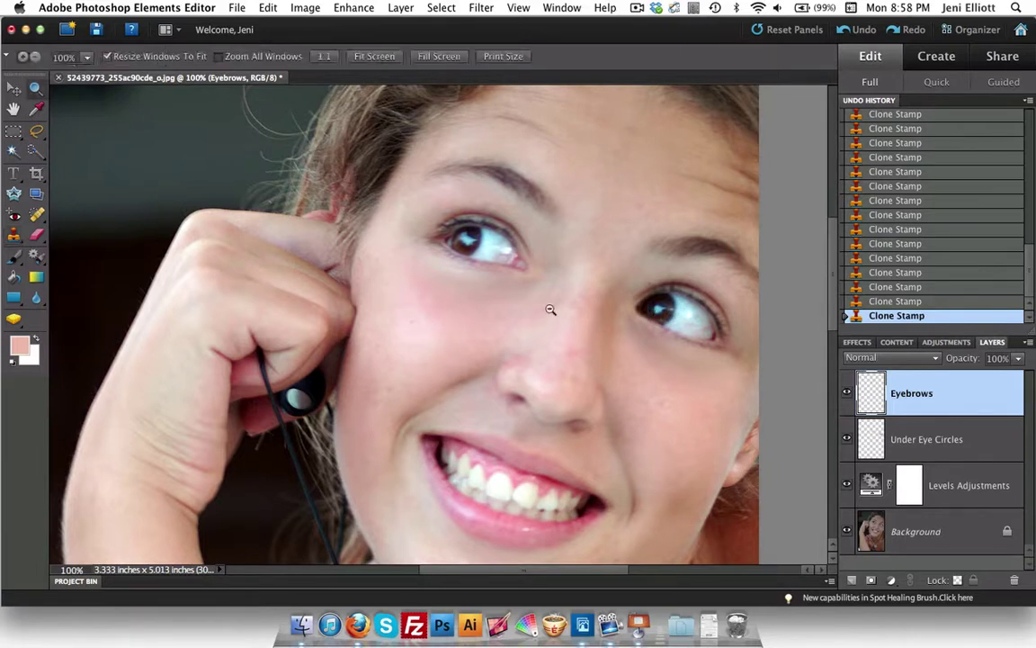
pyautogui.keyDown('alt'); pyautogui.click(550, 310); pyautogui.keyUp('alt')
pyautogui.keyDown('alt'); pyautogui.click(550, 309); pyautogui.keyUp('alt')
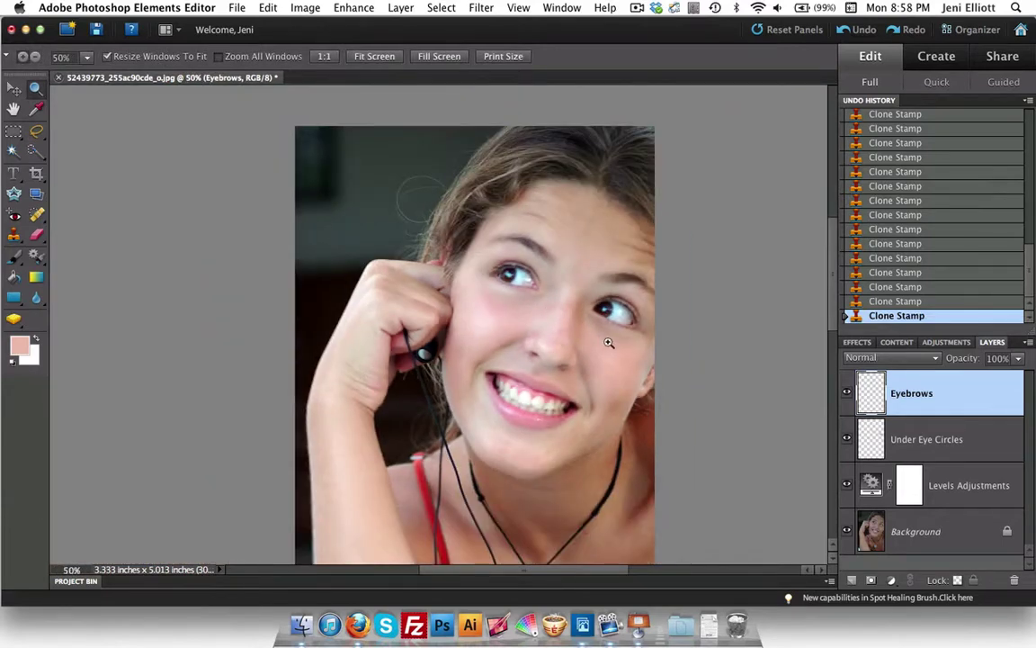
pyautogui.scroll(-3, 608, 343)
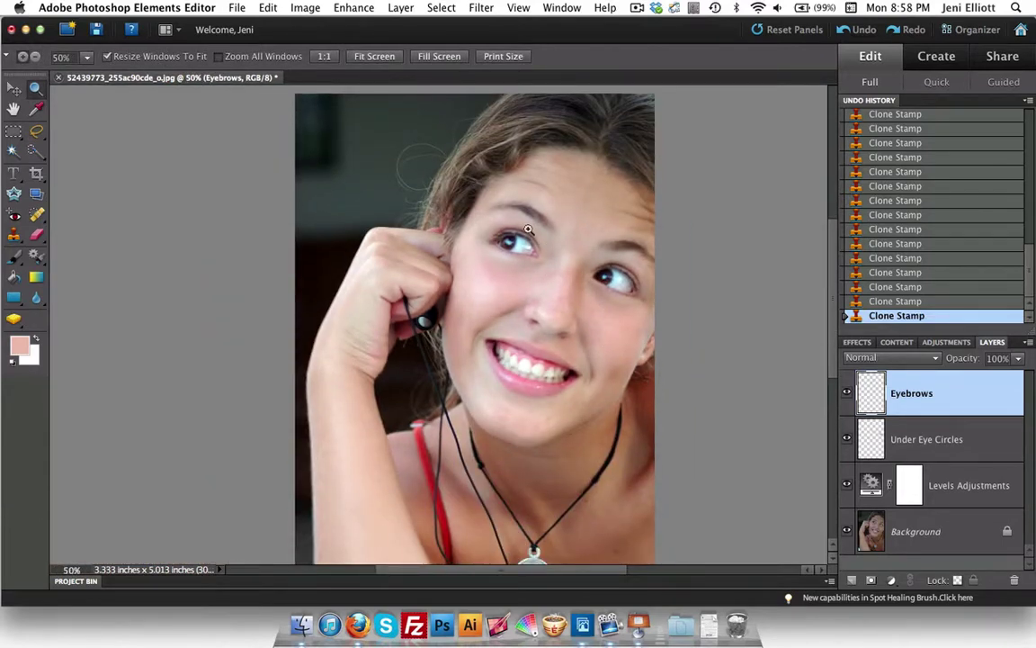
# Set the Eyebrows layer opacity to 86%
pyautogui.click(1018, 358)
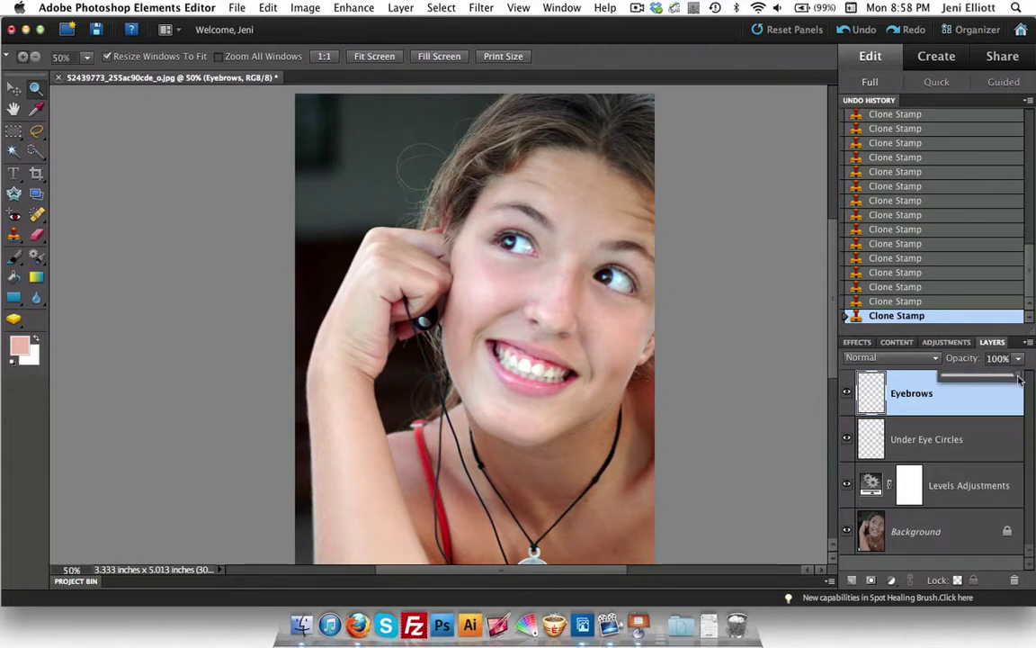
pyautogui.moveTo(1019, 379); pyautogui.dragTo(1006, 382)
pyautogui.moveTo(1006, 382); pyautogui.dragTo(1008, 383)
pyautogui.moveTo(1008, 381); pyautogui.dragTo(1007, 382)
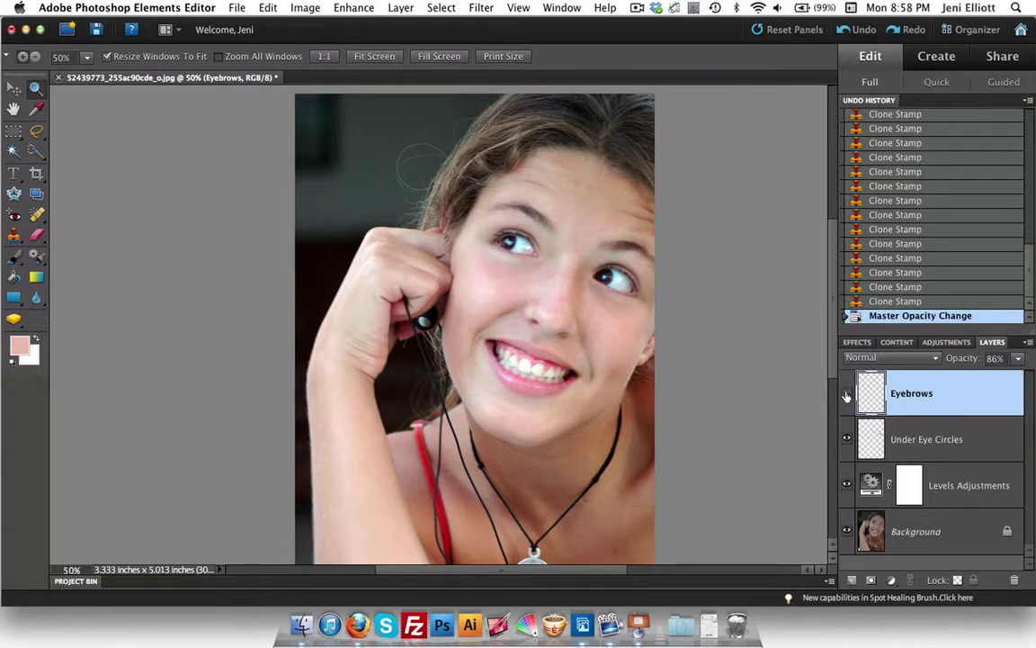
# Hide and reshow the Eyebrows layer to compare before and after the brow retouching
pyautogui.click(847, 396)
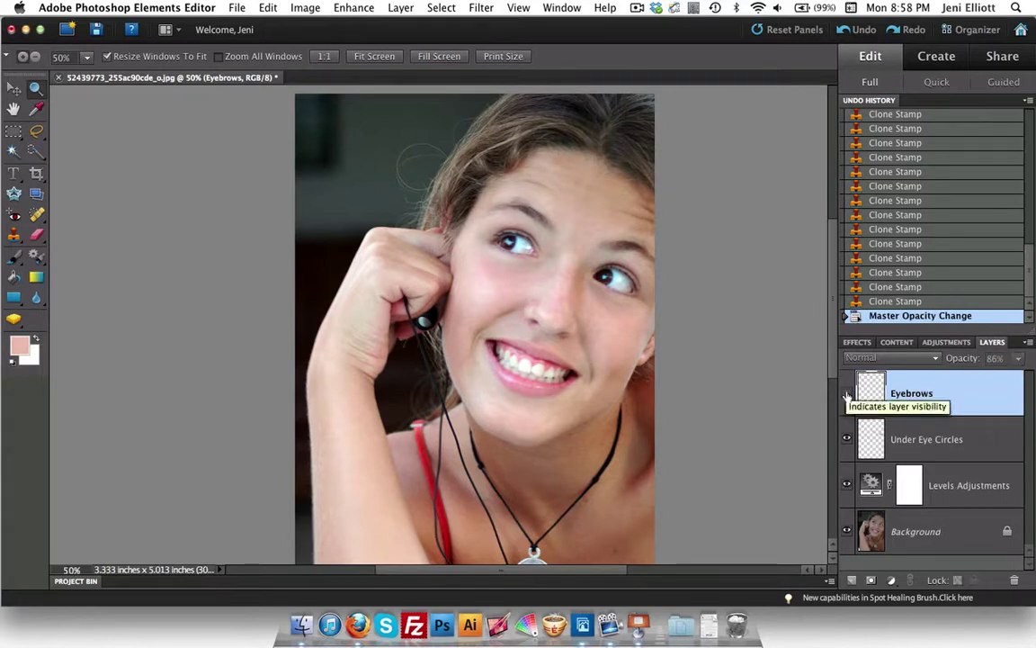
pyautogui.click(846, 397)
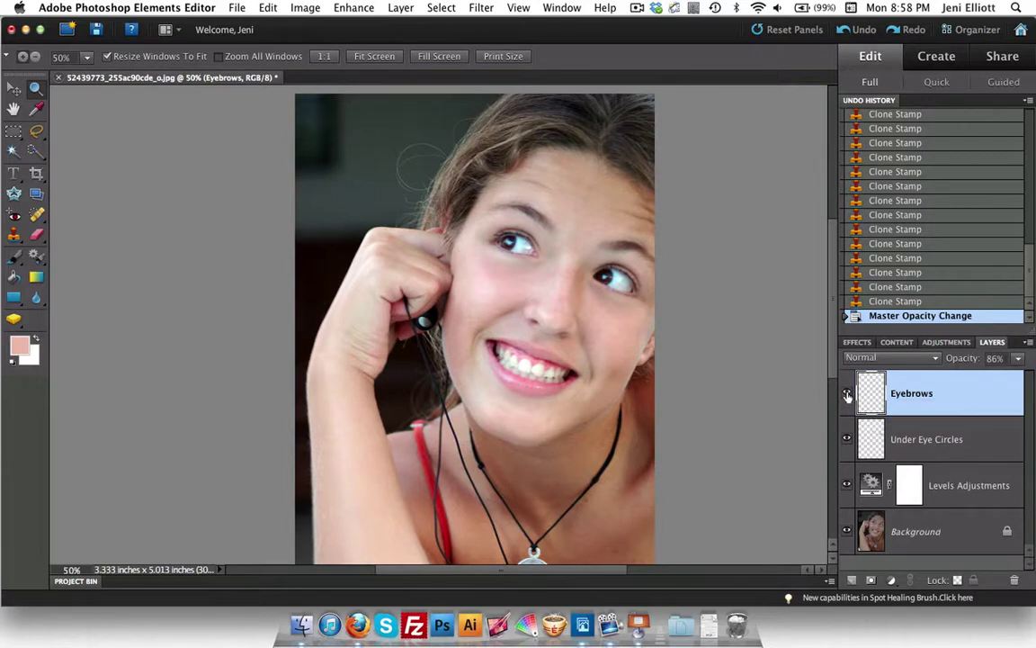